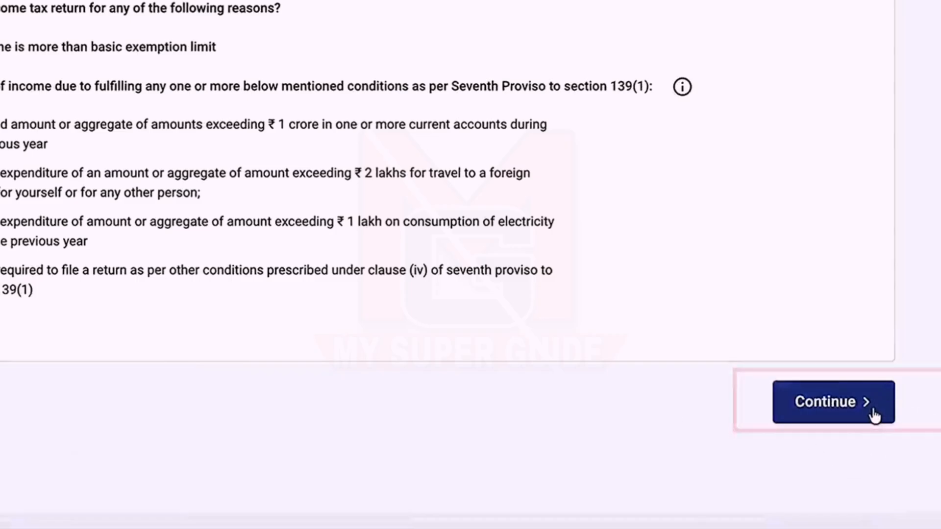
# Step: Continue from the return filing reason to the return summary and acknowledge the pre-filled data notice
pyautogui.click(872, 414)
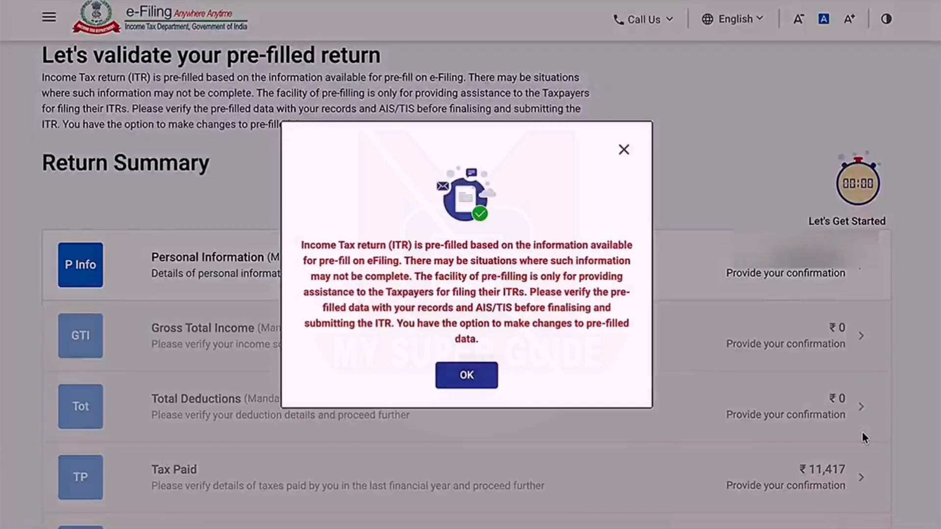
pyautogui.click(468, 378)
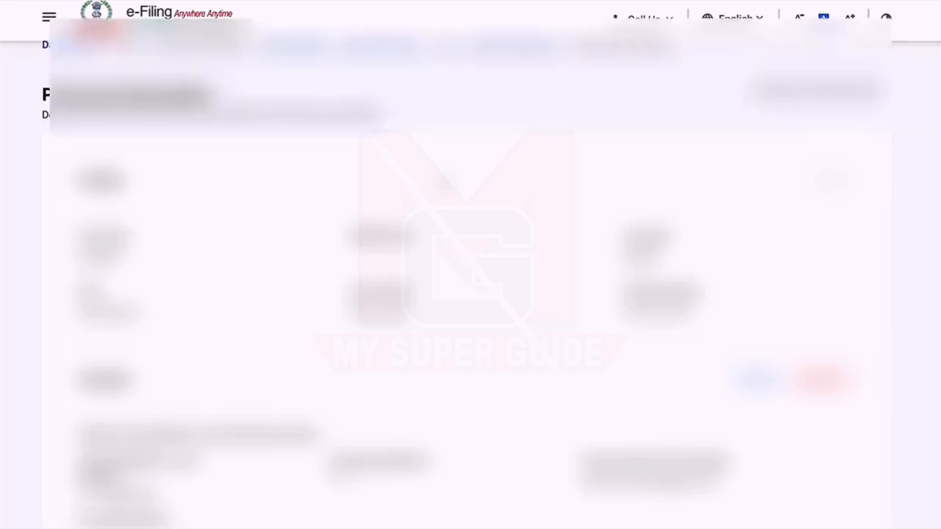
# Step: Review the pre-filled personal and contact details and select Others as the nature of employment
pyautogui.scroll(-3, 470, 294)
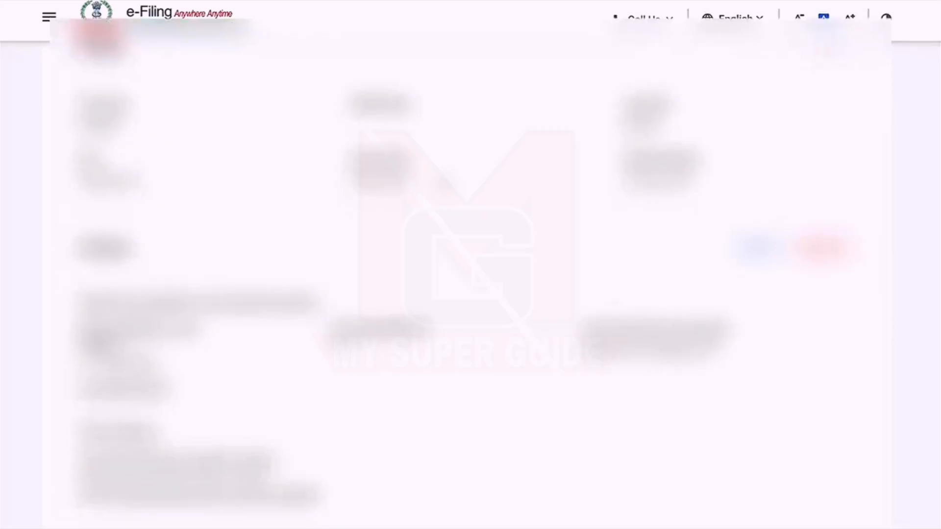
pyautogui.scroll(-2, 470, 294)
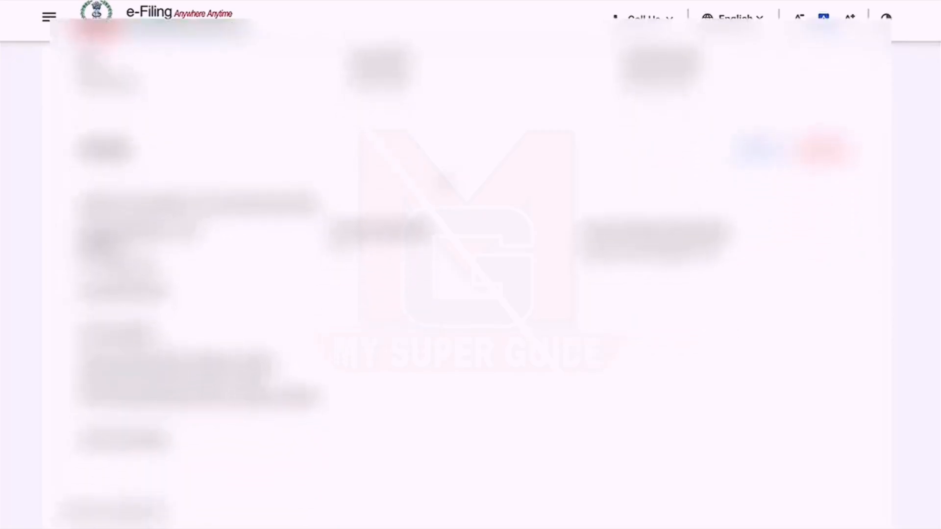
pyautogui.scroll(-2, 470, 294)
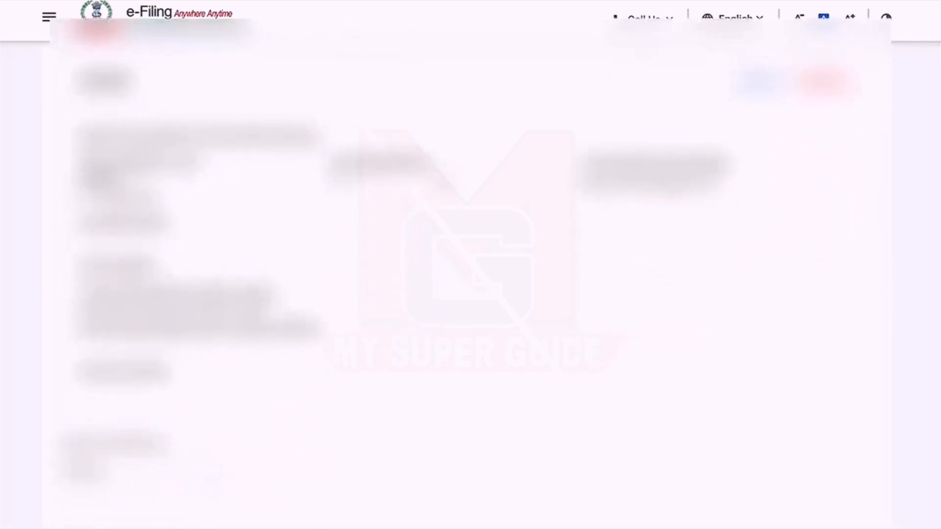
pyautogui.scroll(-7, 471, 294)
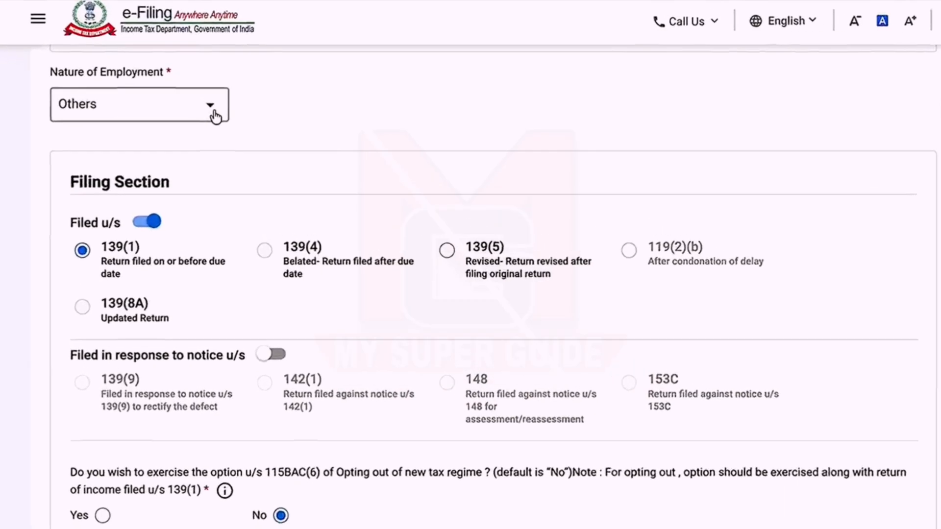
pyautogui.click(217, 120)
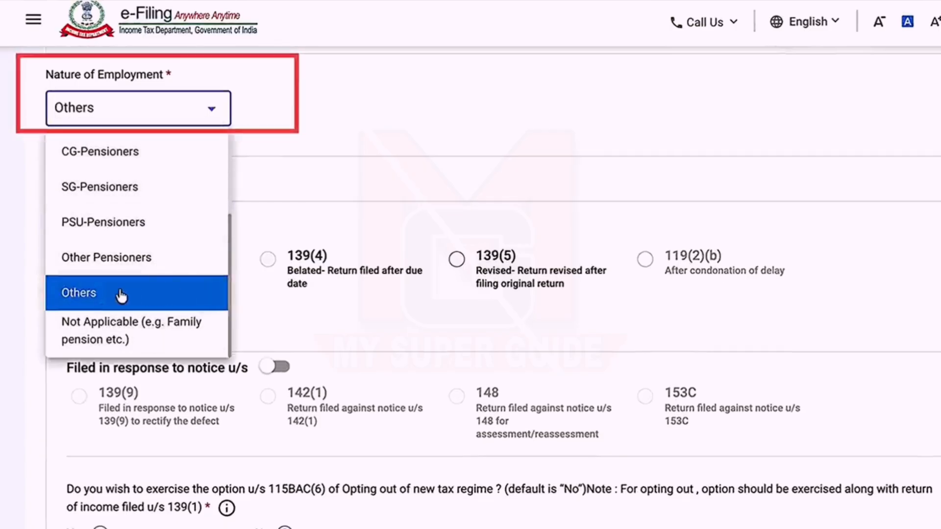
pyautogui.click(59, 300)
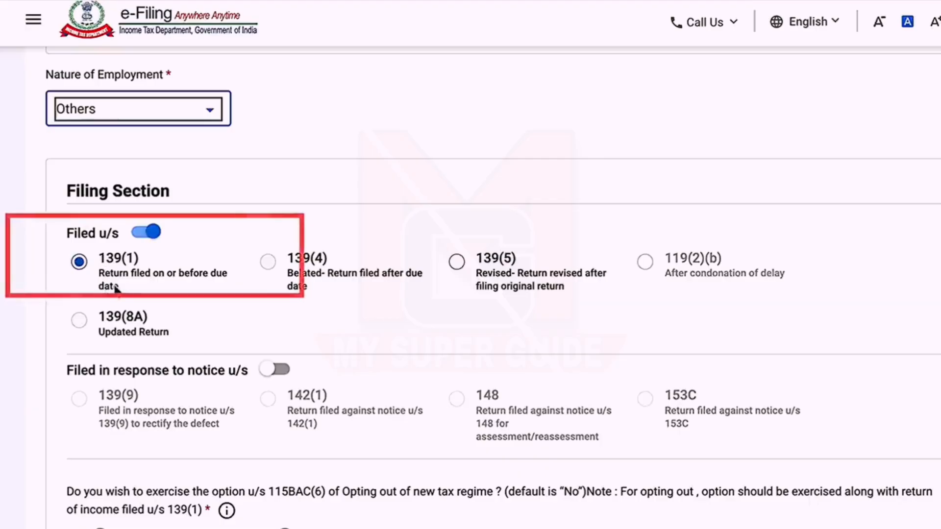
# Step: Review the filing section, the choice between old and new tax regime, and the representative assessee question
pyautogui.scroll(-3, 232, 311)
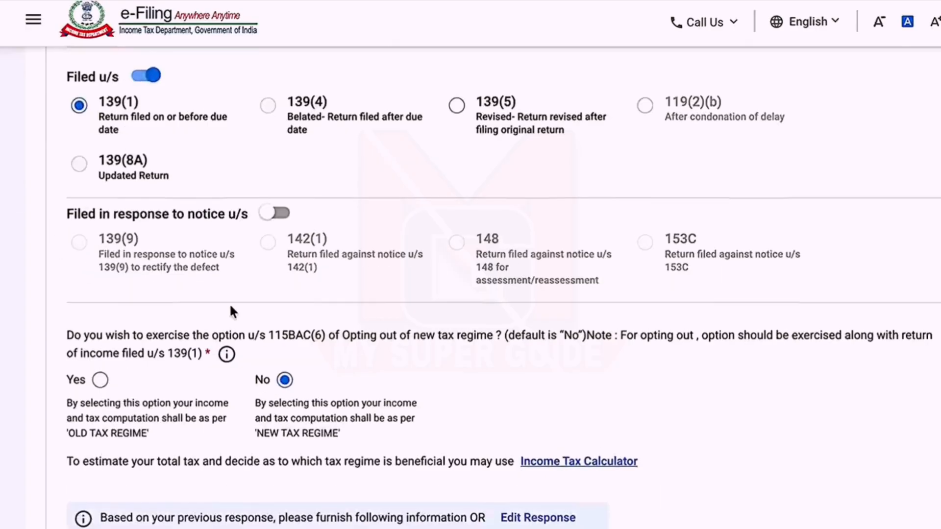
pyautogui.scroll(-3, 230, 308)
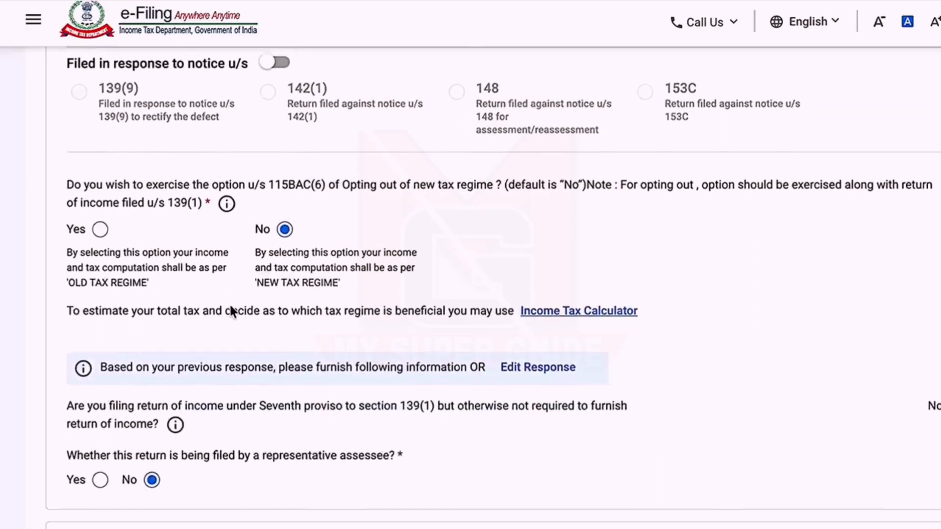
pyautogui.scroll(1, 232, 312)
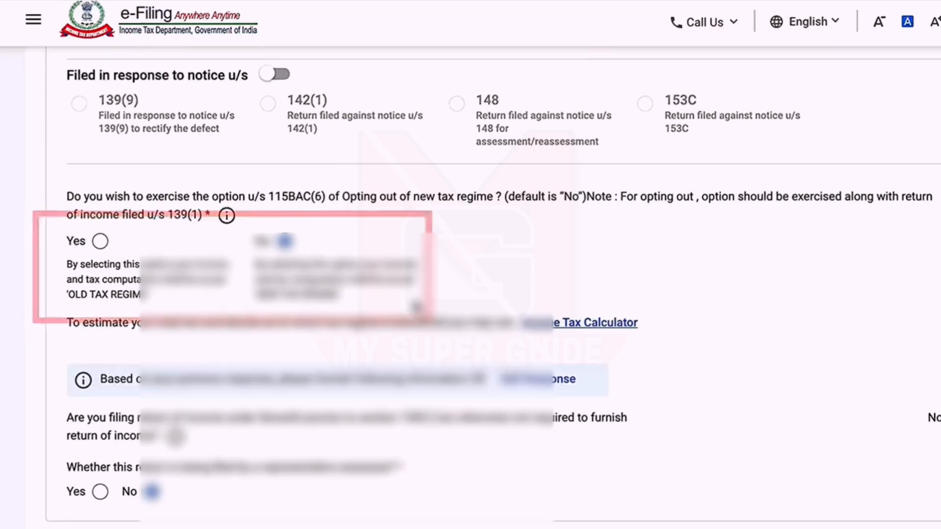
pyautogui.scroll(-5, 417, 305)
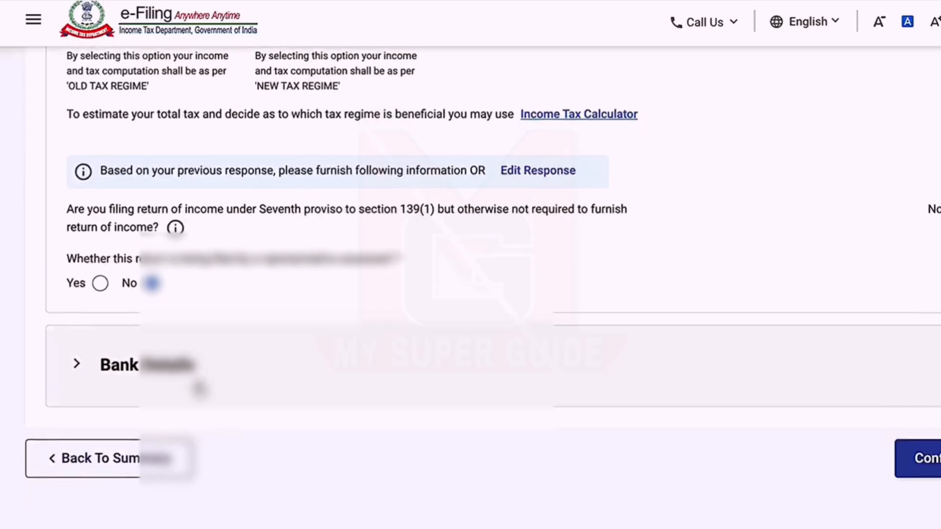
# Step: Expand the bank details and view the form for adding another bank account
pyautogui.click(196, 387)
pyautogui.scroll(-5, 196, 377)
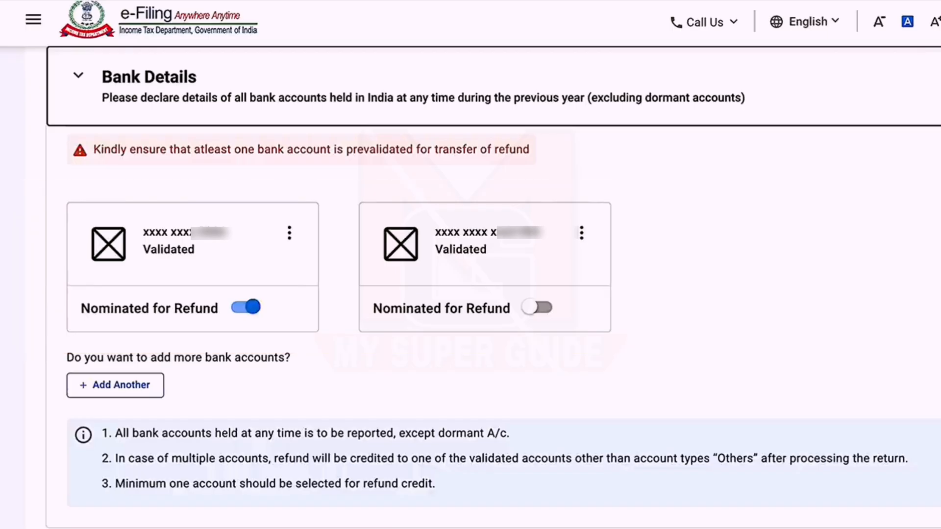
pyautogui.click(124, 395)
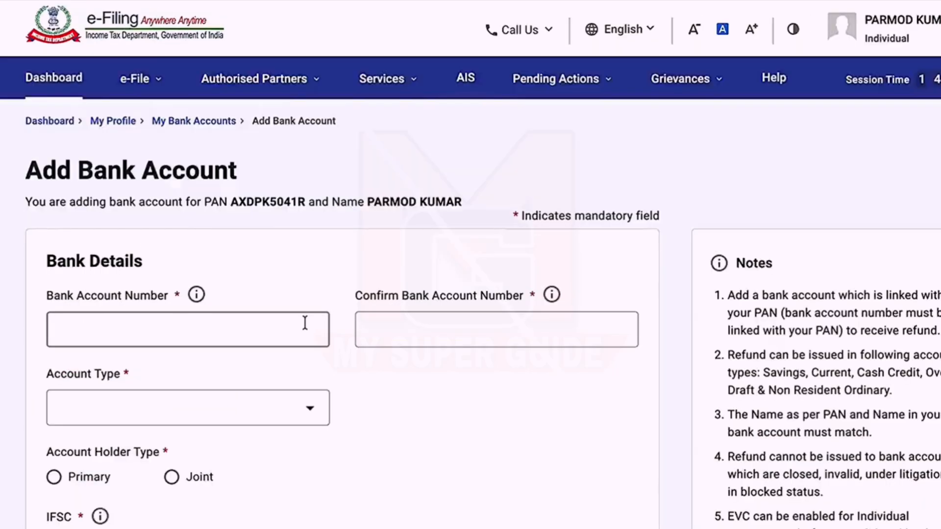
pyautogui.scroll(-3, 305, 323)
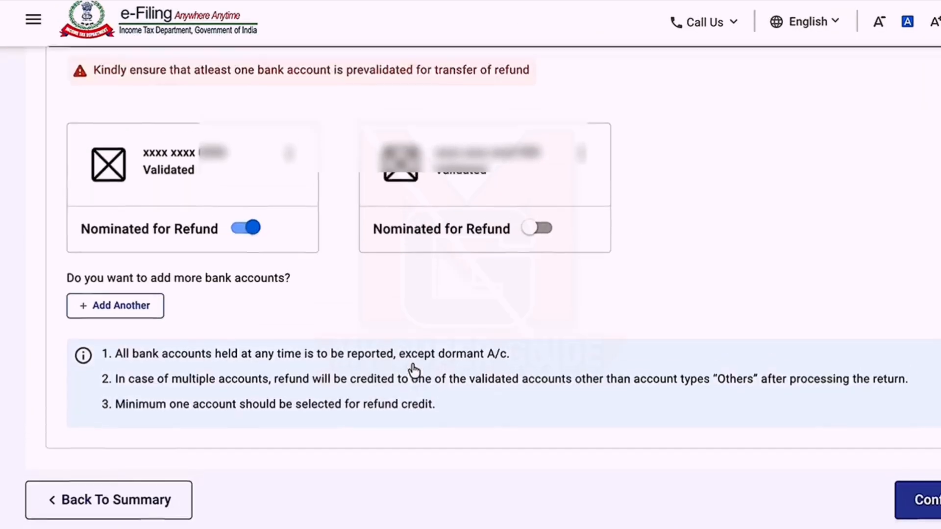
# Step: Check the bank account nominated for refund and confirm the Personal Information section
pyautogui.scroll(1, 413, 371)
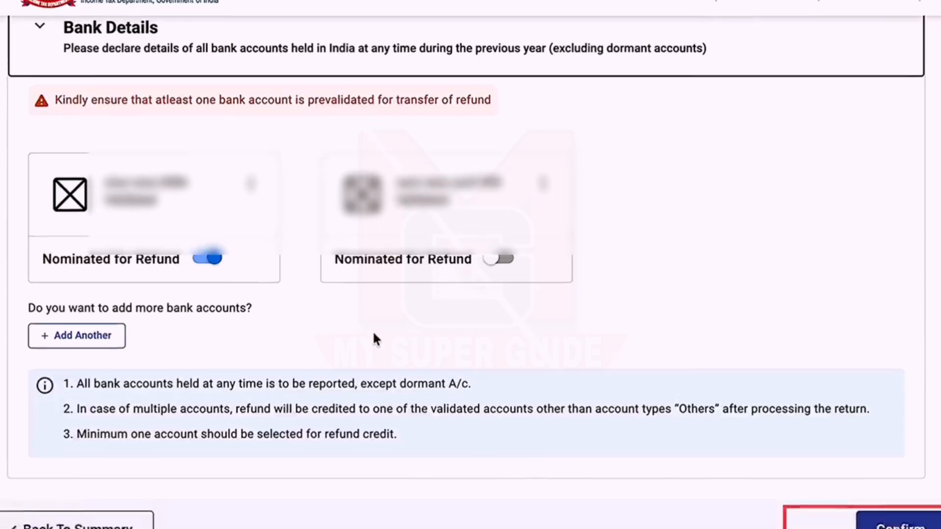
pyautogui.scroll(-2, 374, 300)
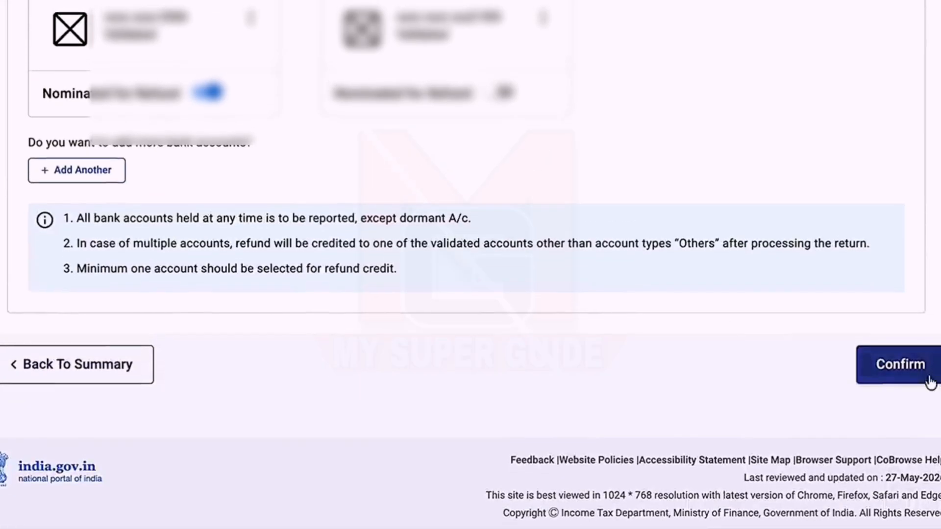
pyautogui.click(910, 378)
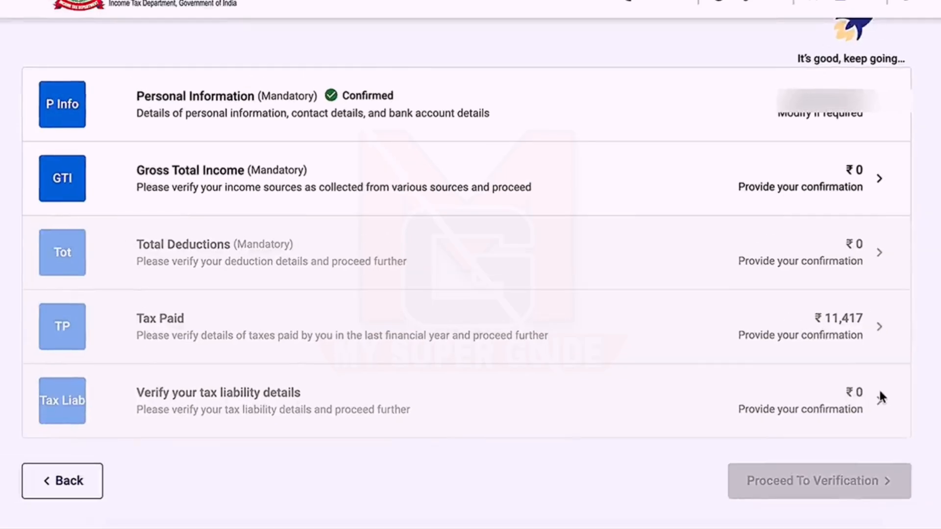
# Step: Edit Income From Salary under Gross Total Income and set the salary as per section 17(1) to 1000000
pyautogui.click(777, 175)
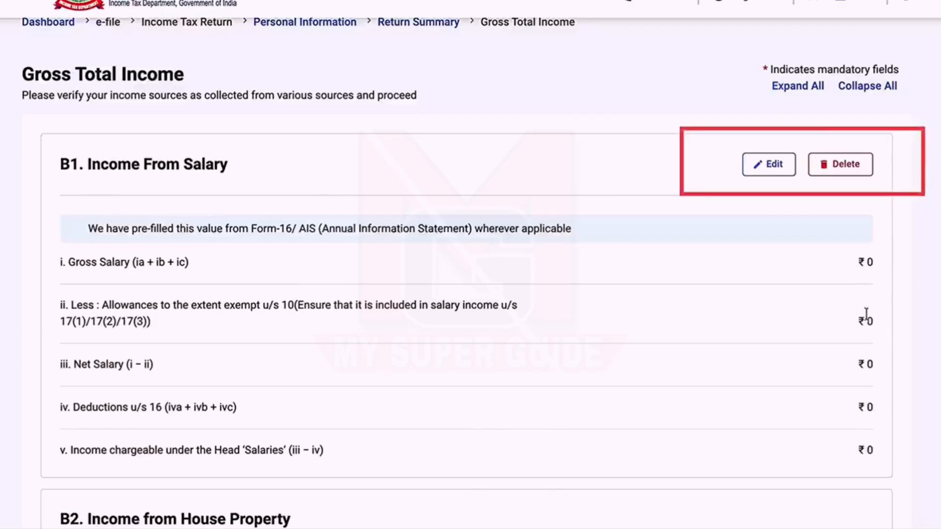
pyautogui.click(766, 173)
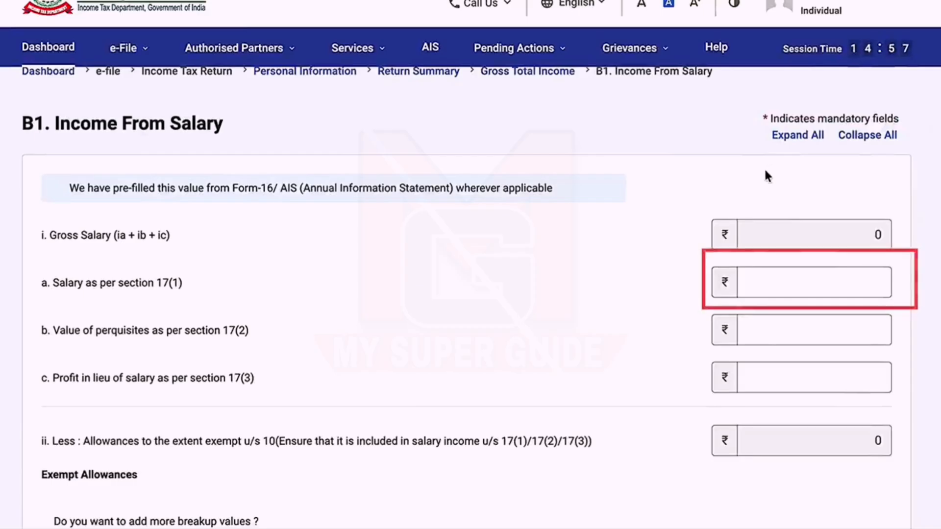
pyautogui.click(841, 275)
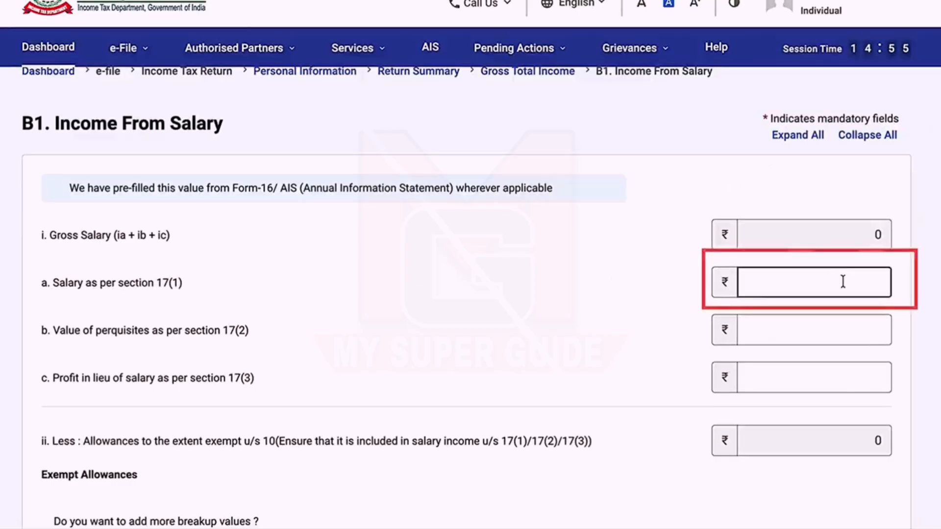
pyautogui.write('1000000')
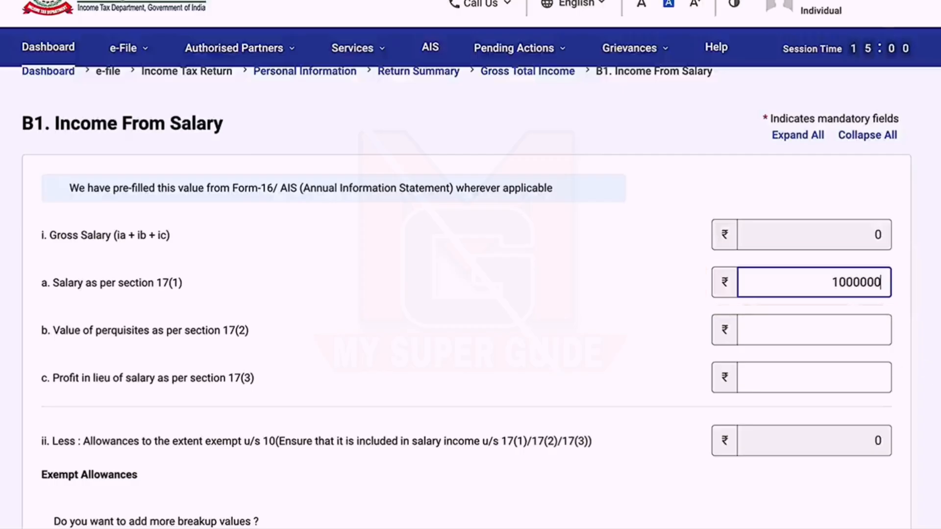
pyautogui.press('Tab')
pyautogui.press('Tab')
# Step: Review the net salary and the section 16 deductions, and save the salary income
pyautogui.scroll(-3, 310, 290)
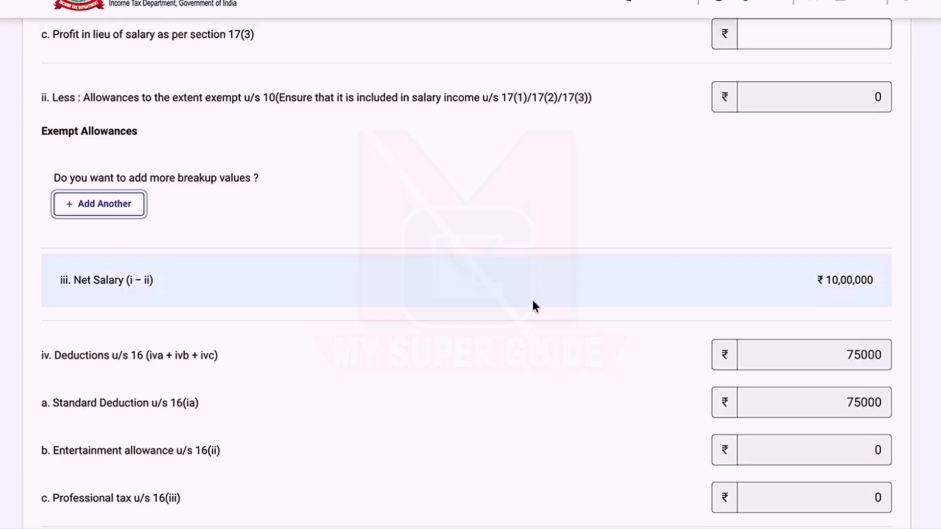
pyautogui.scroll(4, 532, 302)
pyautogui.scroll(-1, 533, 302)
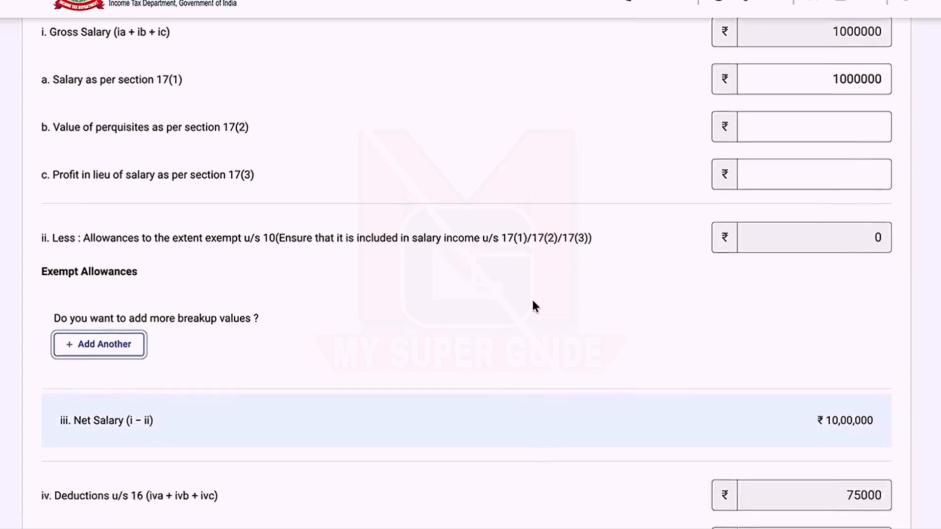
pyautogui.scroll(-7, 532, 301)
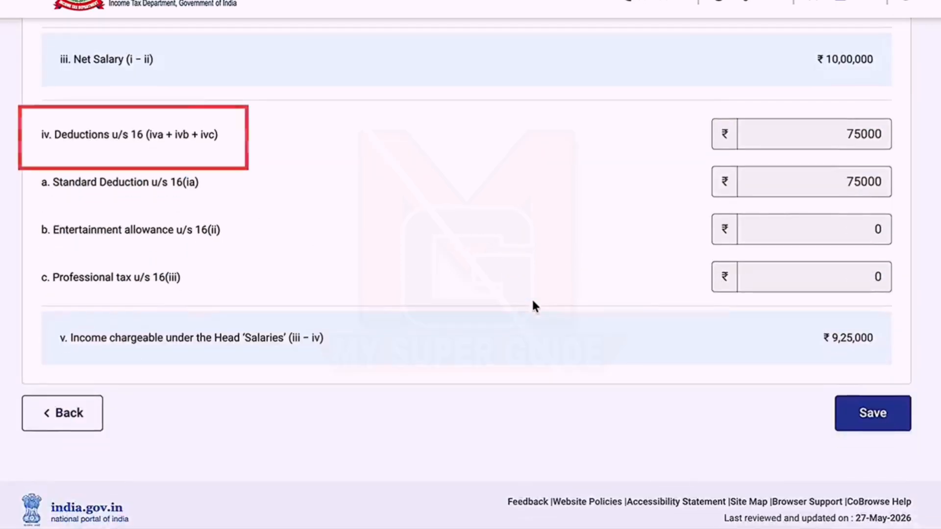
pyautogui.scroll(-1, 533, 305)
pyautogui.scroll(1, 533, 304)
pyautogui.scroll(1, 533, 305)
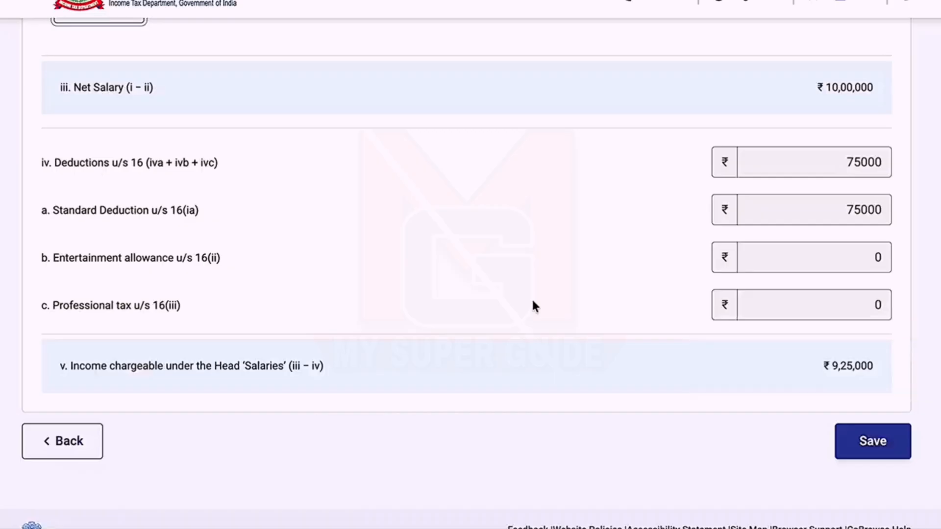
pyautogui.click(880, 452)
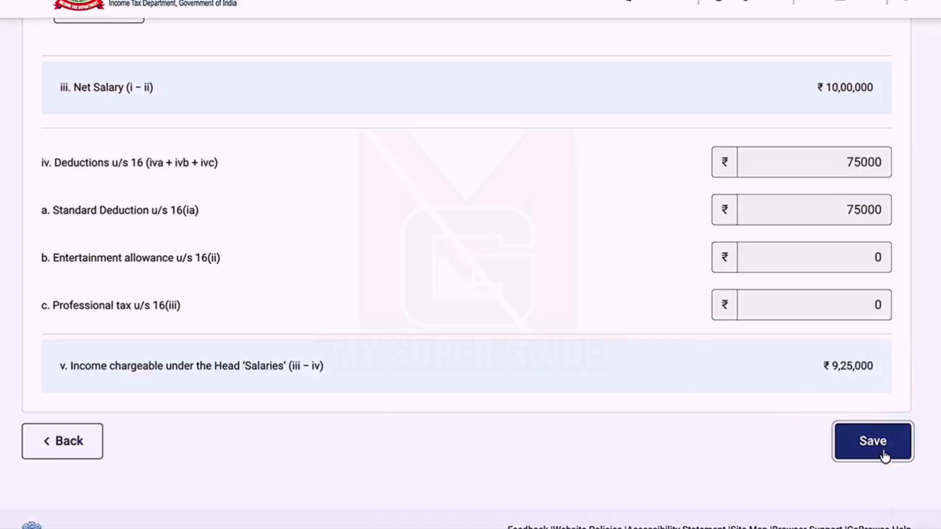
# Step: Check the saved salary summary and expand the details of Income from House Property
pyautogui.scroll(5, 884, 455)
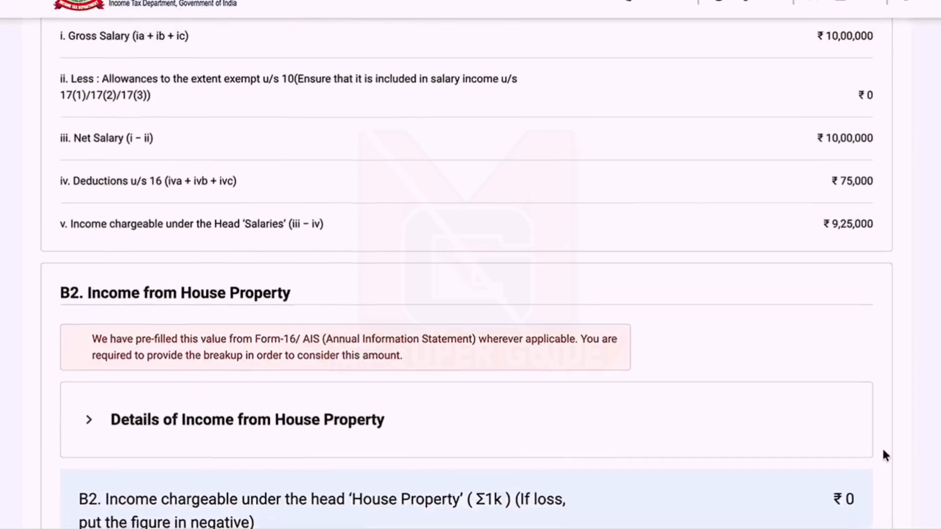
pyautogui.scroll(-5, 831, 343)
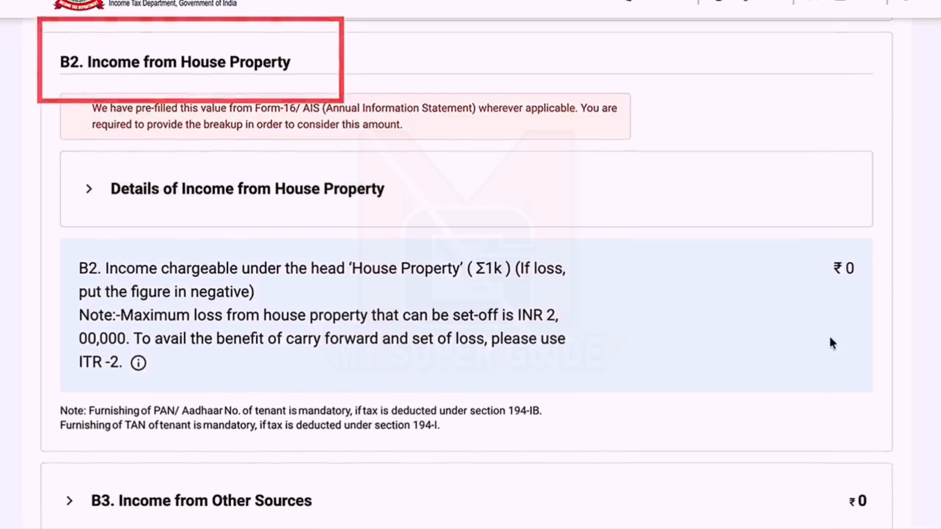
pyautogui.click(171, 193)
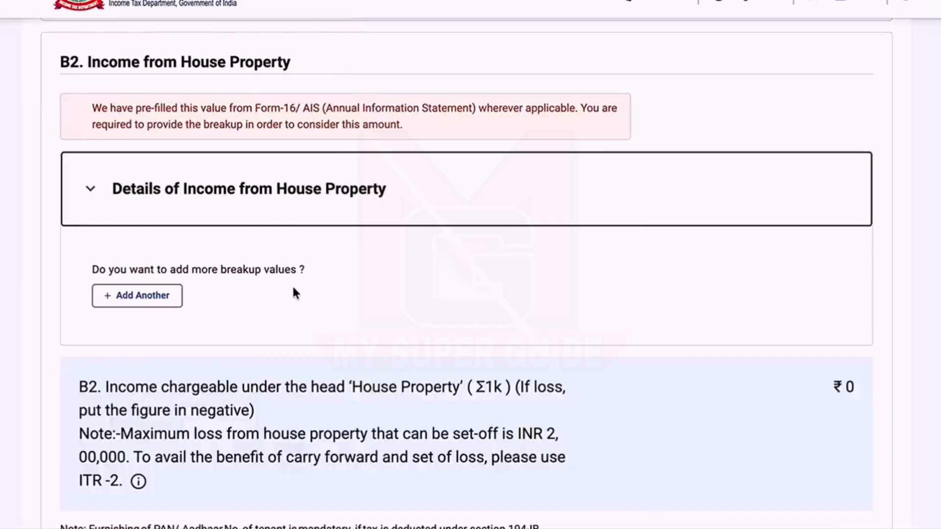
# Step: Add an Income from Other Sources entry for Interest from Saving Bank Account, enter the interest amount, and save it
pyautogui.scroll(-5, 281, 428)
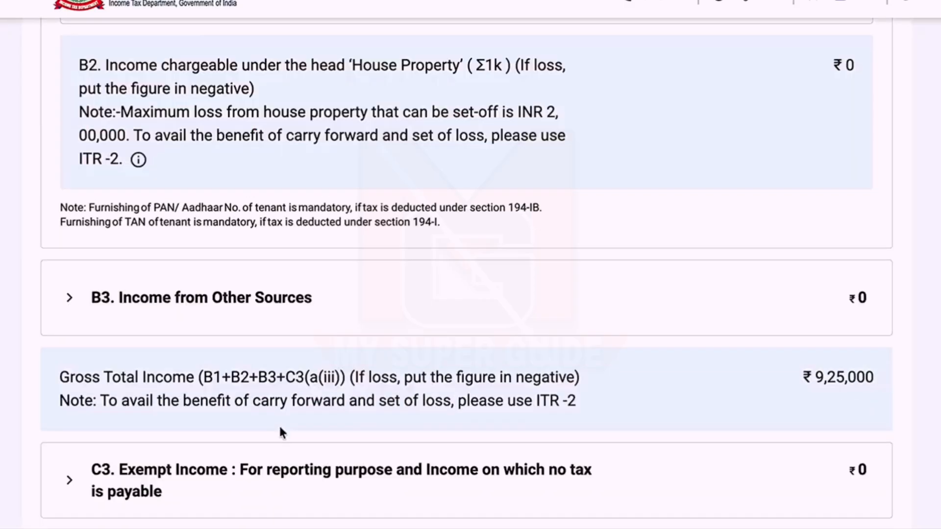
pyautogui.scroll(-4, 279, 431)
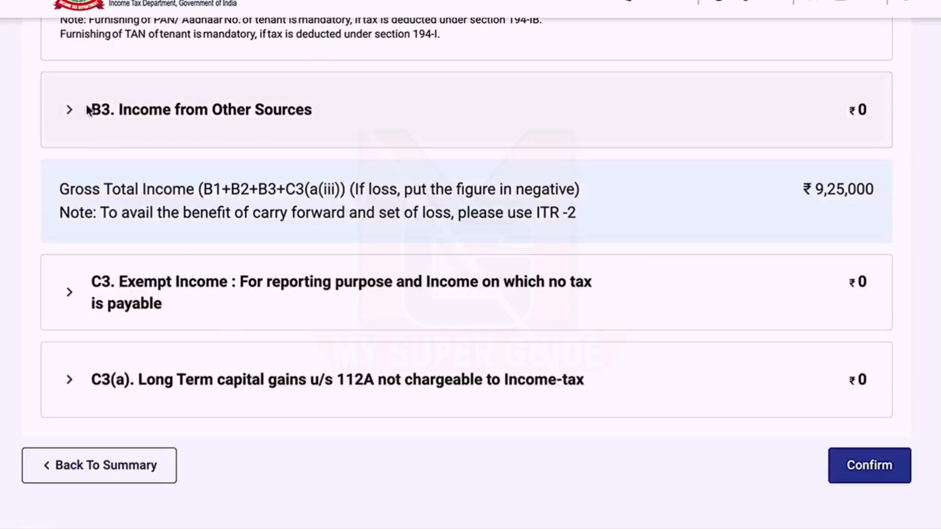
pyautogui.click(62, 118)
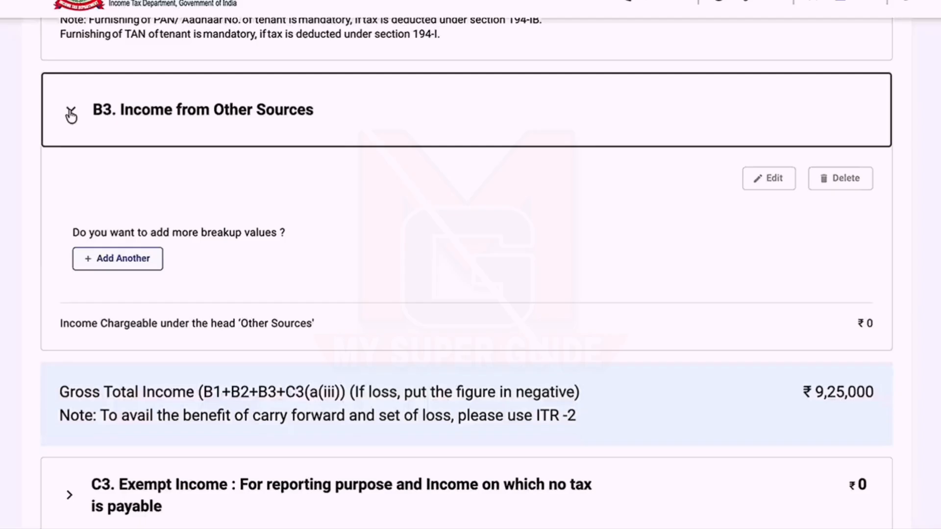
pyautogui.click(152, 272)
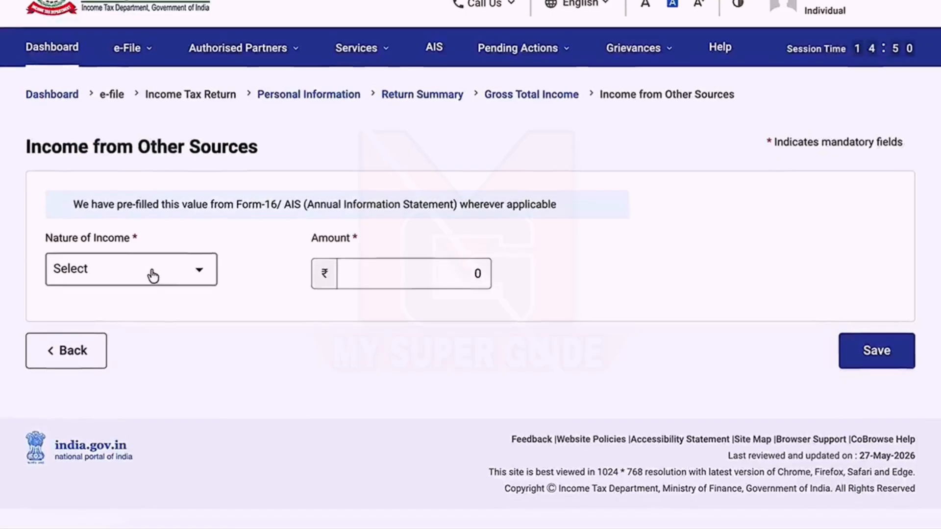
pyautogui.click(203, 279)
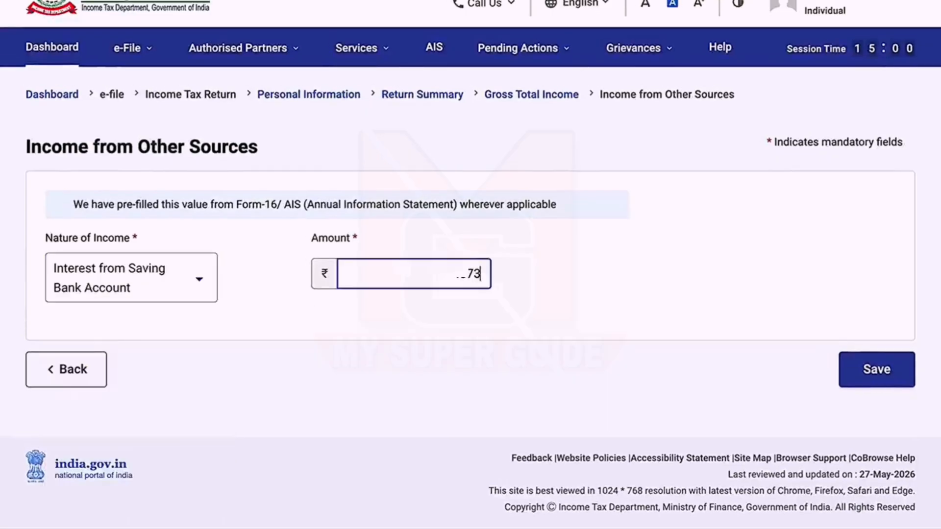
pyautogui.click(871, 369)
# Step: Check the Exempt Income section for reported entries and collapse it
pyautogui.scroll(-10, 261, 254)
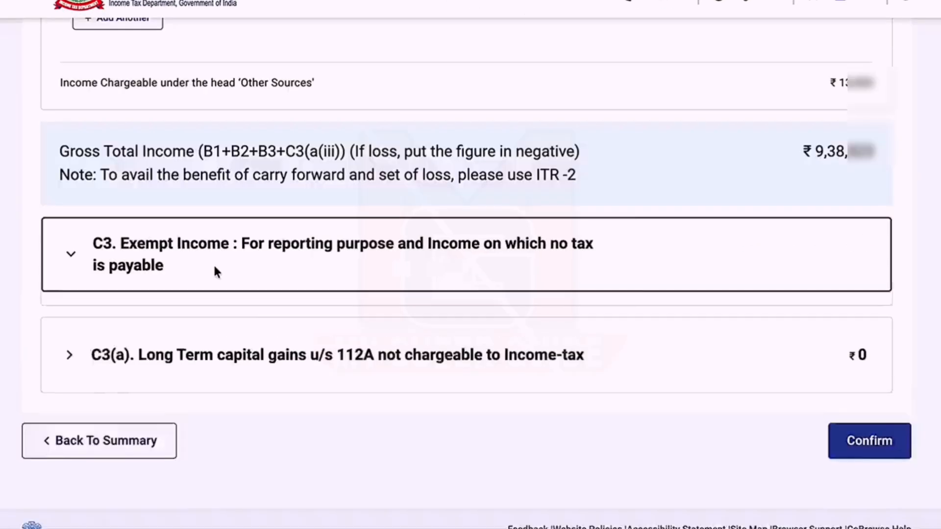
pyautogui.click(214, 263)
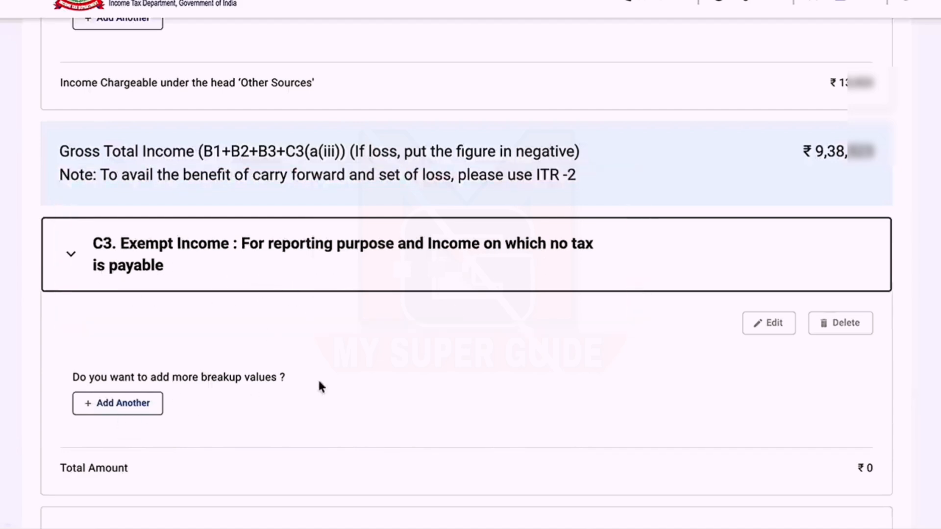
pyautogui.click(390, 249)
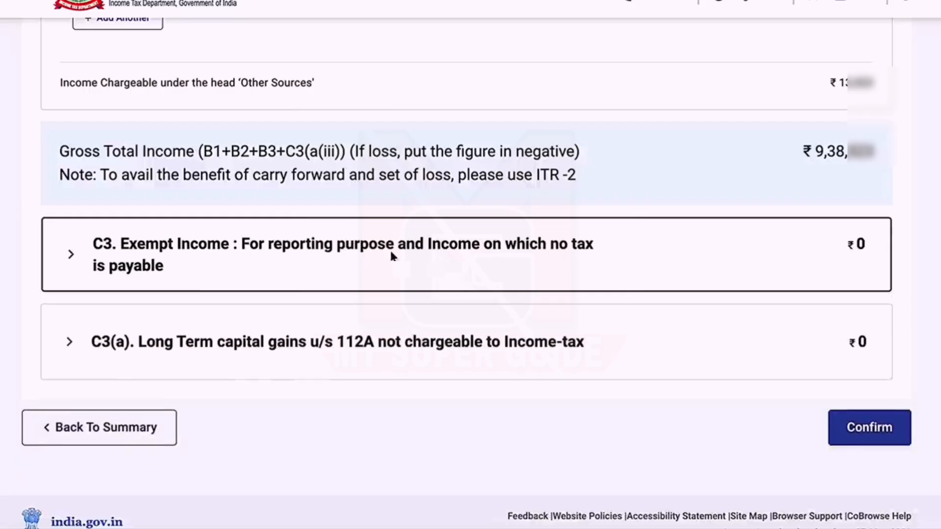
# Step: Enter 60000 sale consideration and 48000 cost of acquisition for long-term capital gains u/s 112A, and confirm Gross Total Income
pyautogui.click(387, 262)
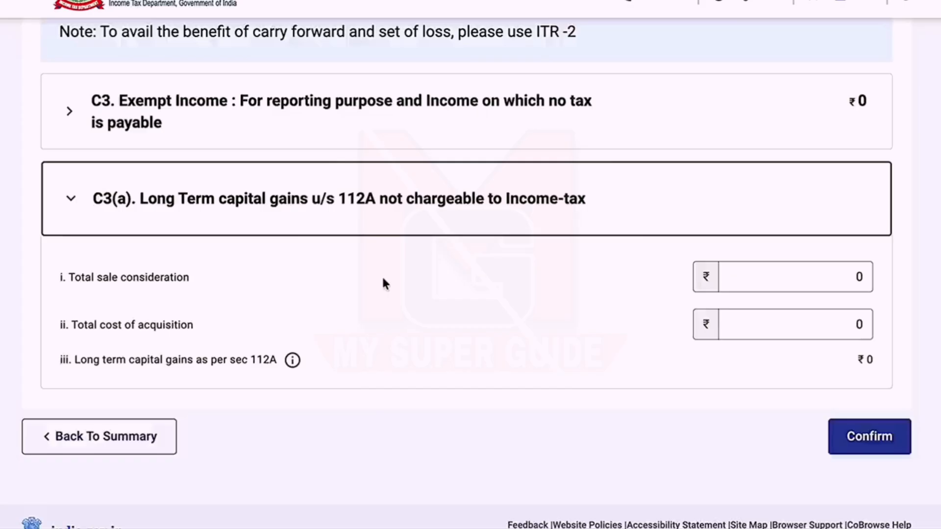
pyautogui.click(796, 280)
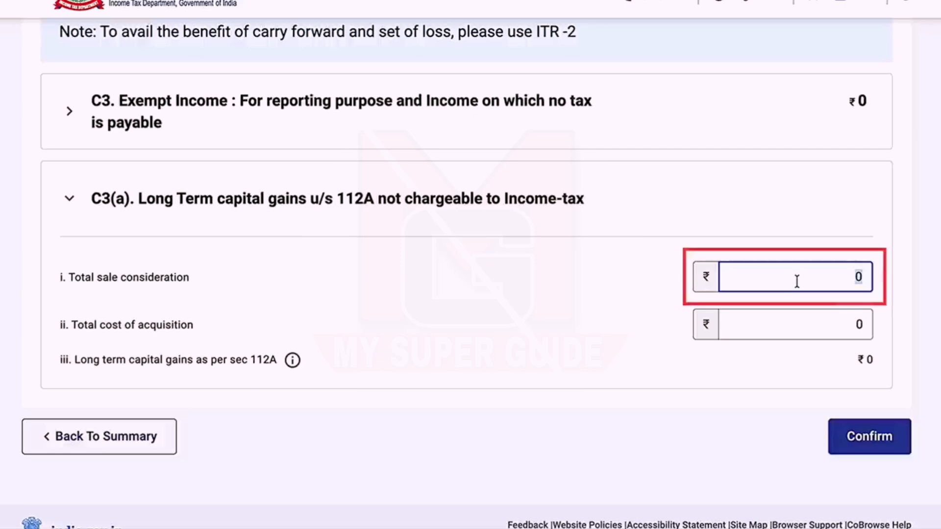
pyautogui.write('60000')
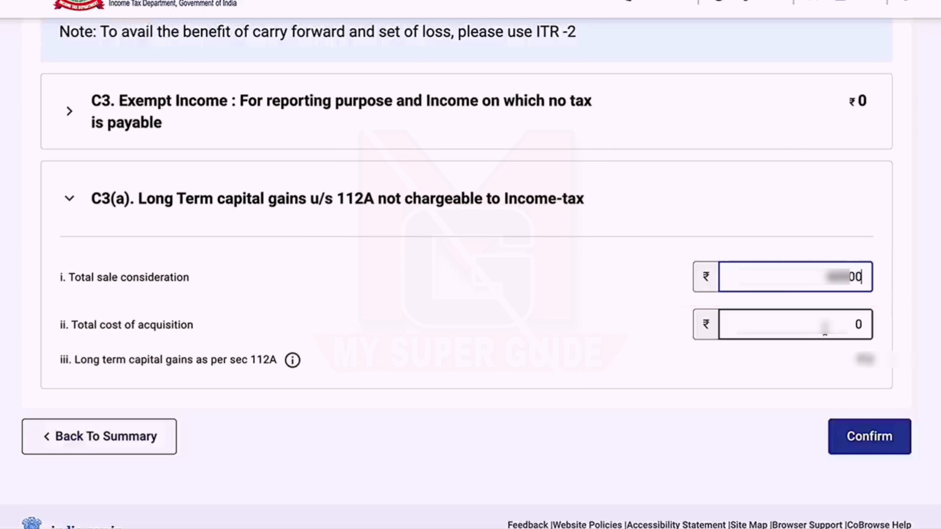
pyautogui.click(824, 328)
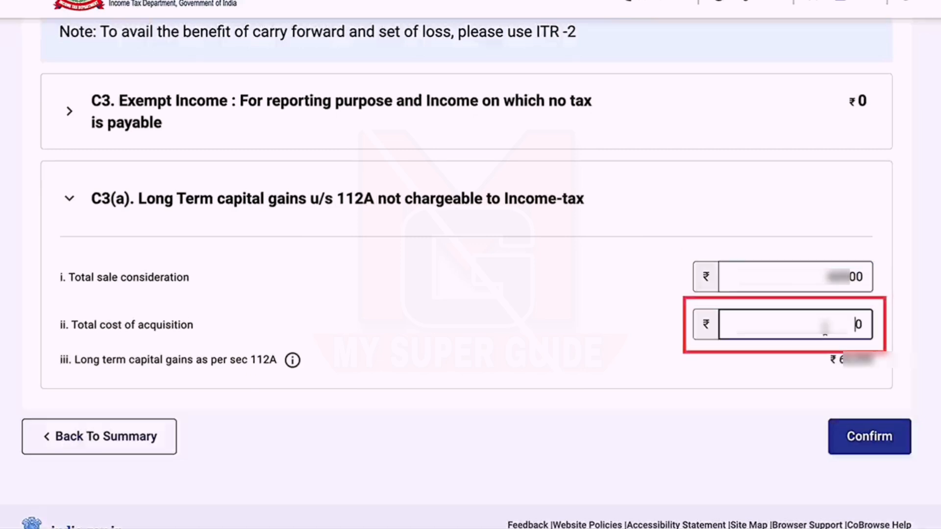
pyautogui.doubleClick(825, 328)
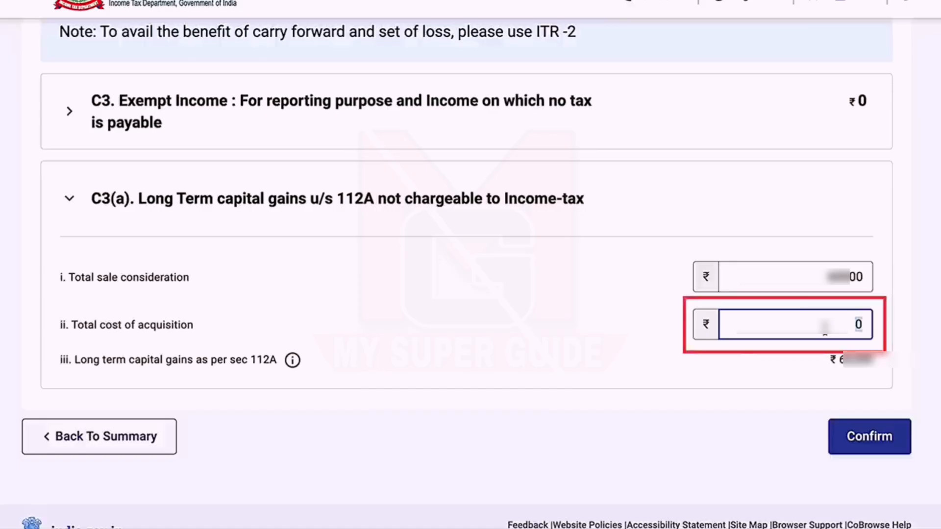
pyautogui.write('48000')
pyautogui.click(839, 373)
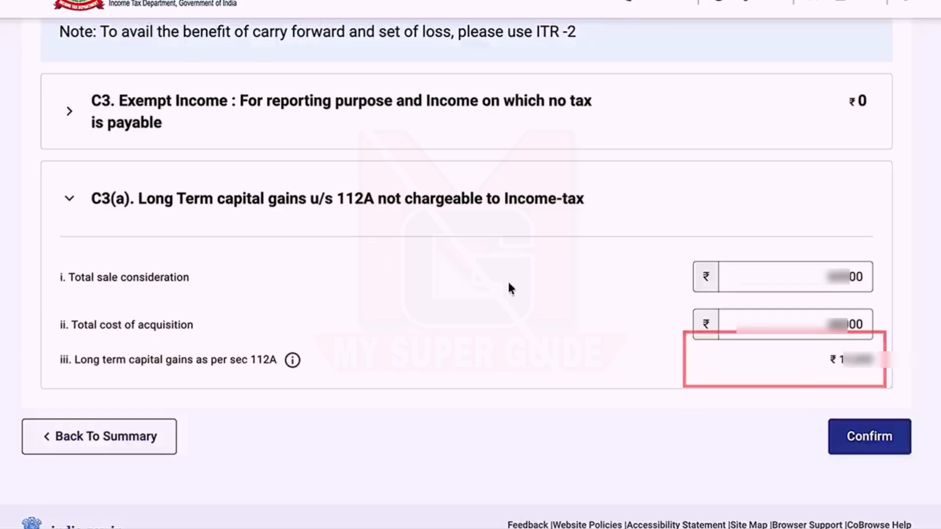
pyautogui.click(876, 451)
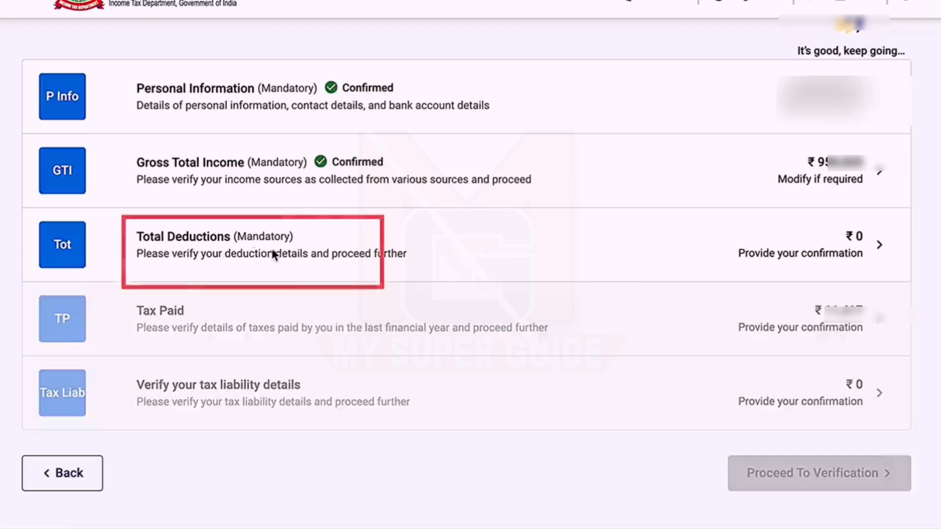
# Step: Review the deductions listed under Total Deductions, including 80CCD(2) and 80CCH, and confirm the section
pyautogui.click(216, 245)
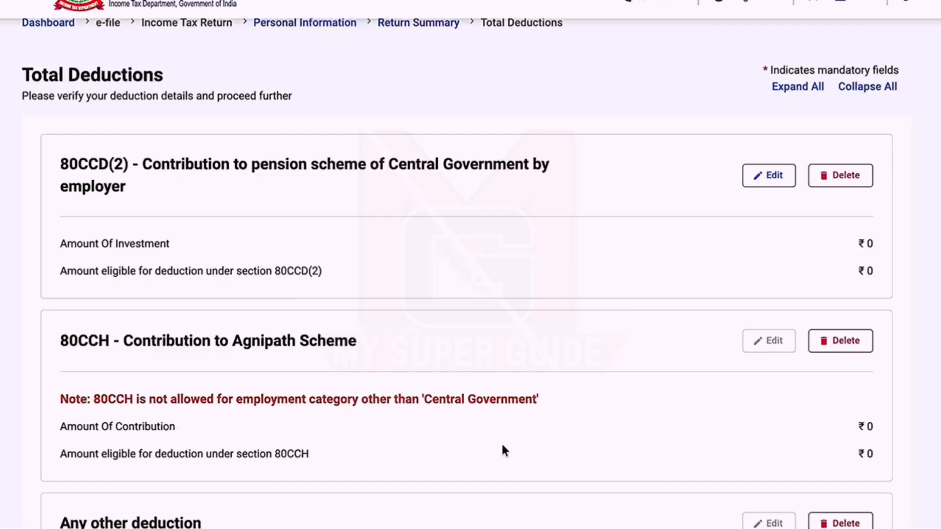
pyautogui.scroll(-8, 503, 450)
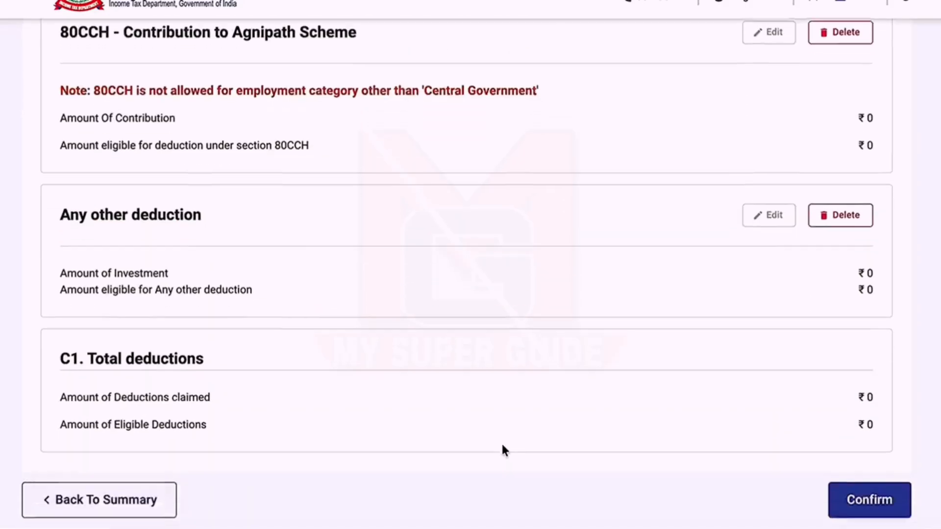
pyautogui.scroll(-2, 502, 445)
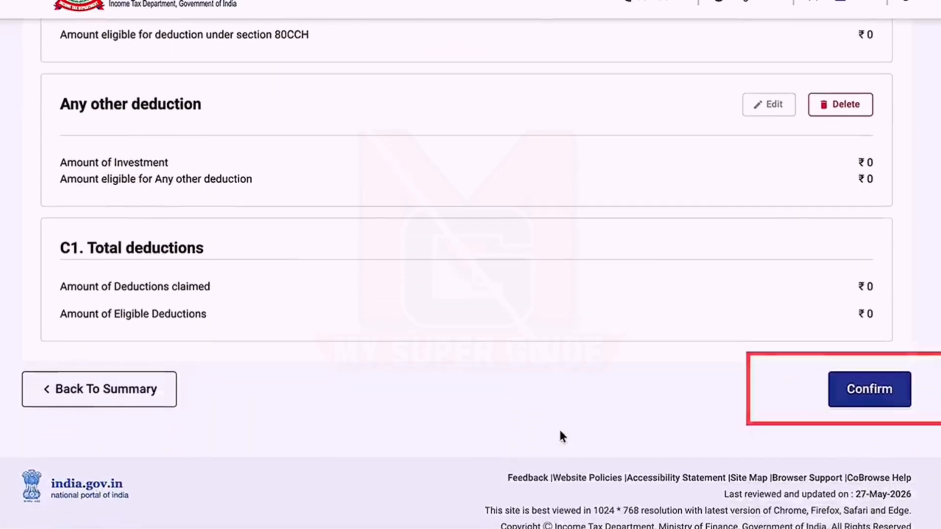
pyautogui.click(875, 409)
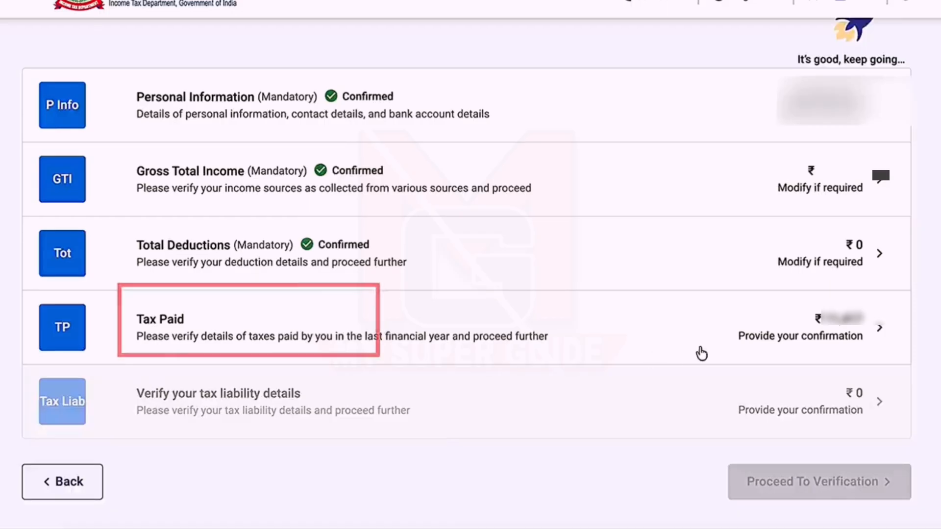
# Step: Review the TDS, TCS and advance tax schedules under Tax Paid and confirm the section
pyautogui.click(714, 340)
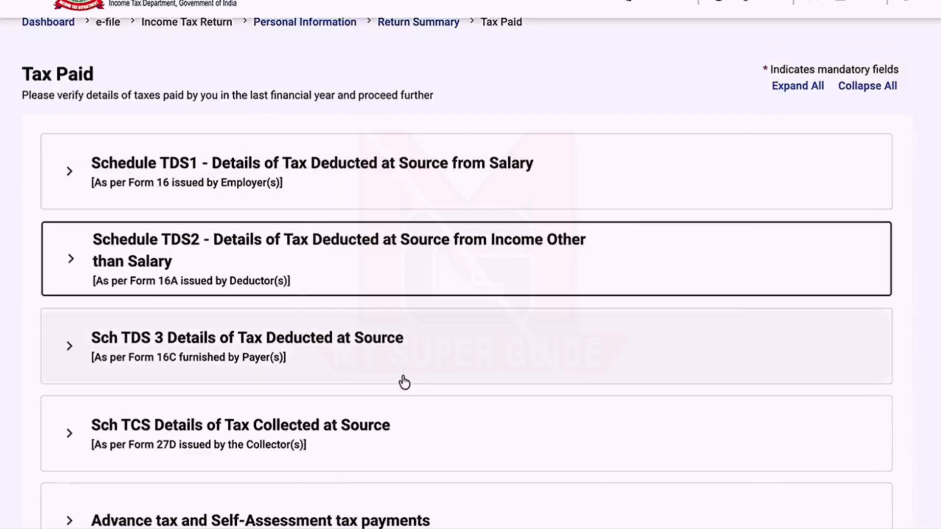
pyautogui.scroll(-4, 404, 382)
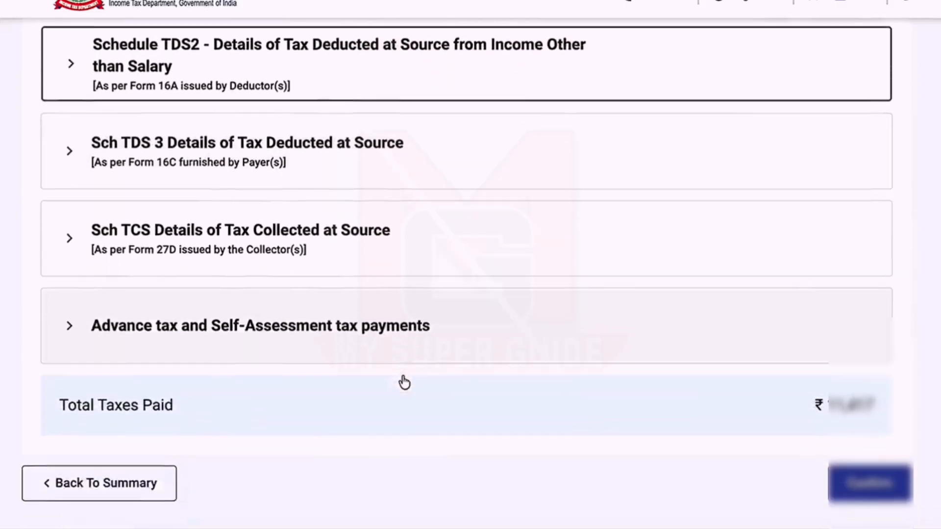
pyautogui.scroll(-3, 404, 382)
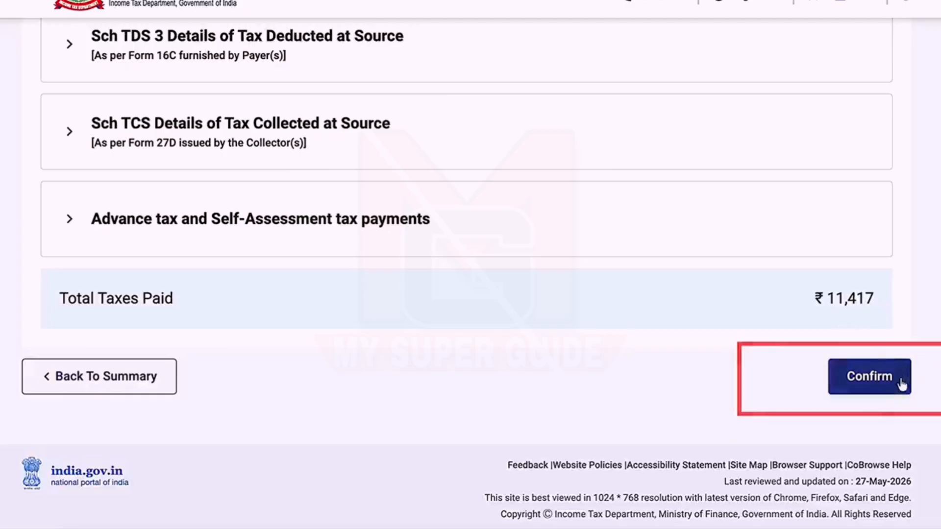
pyautogui.click(894, 399)
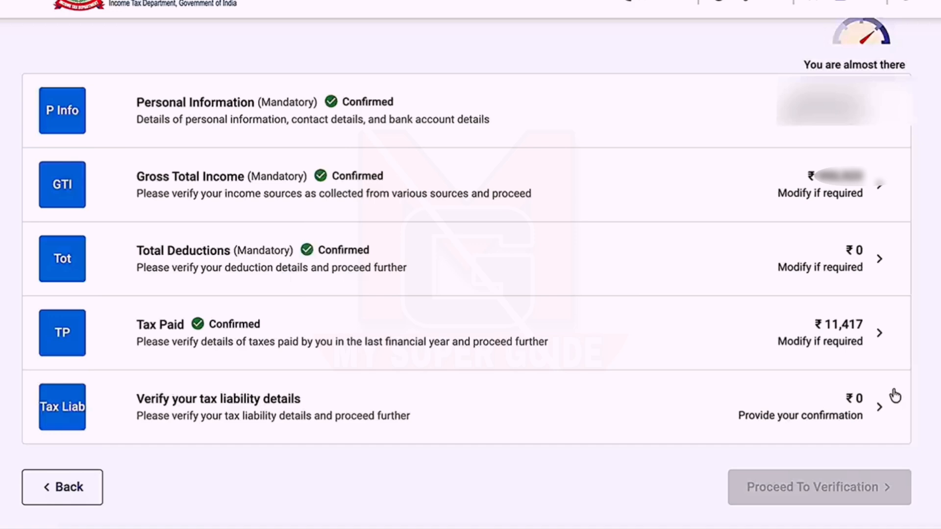
# Step: Review the tax liability details, including the slab-wise tax computation and the rebate u/s 87A, and confirm them
pyautogui.click(551, 400)
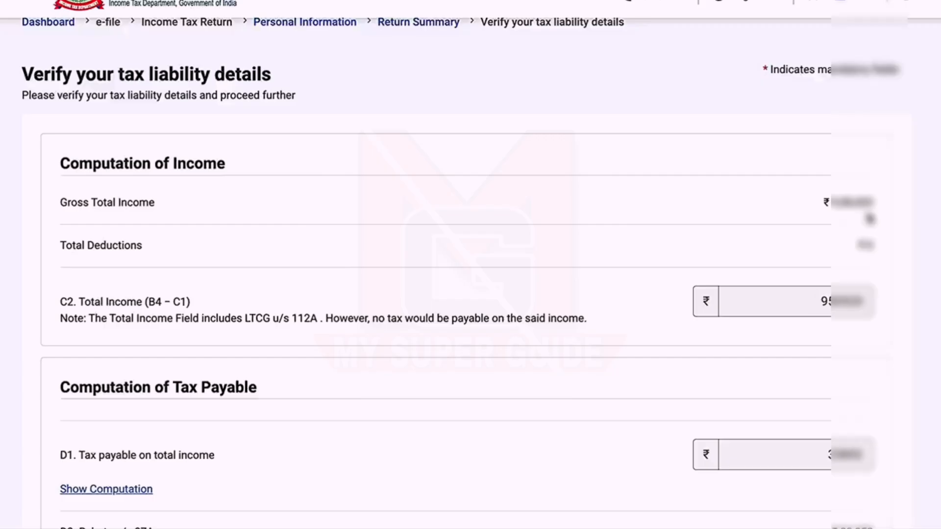
pyautogui.scroll(-2, 865, 210)
pyautogui.scroll(-4, 869, 218)
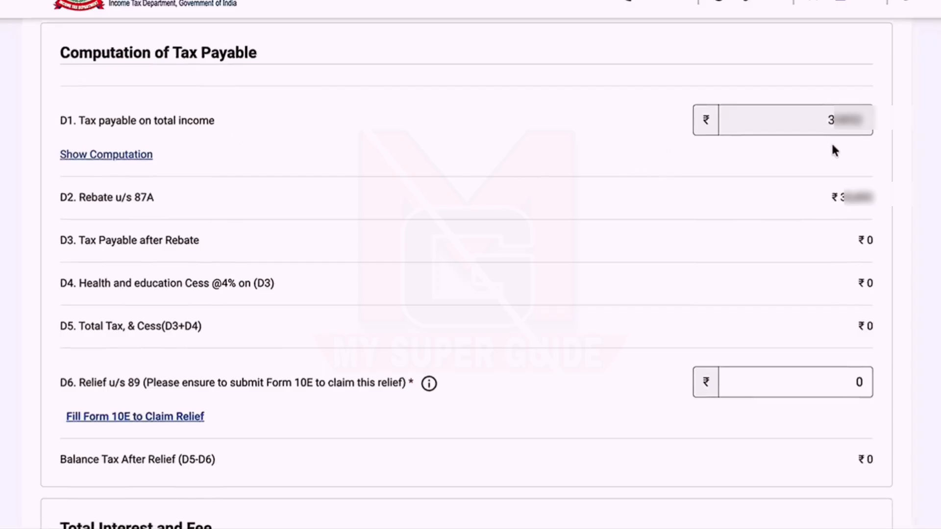
pyautogui.click(137, 165)
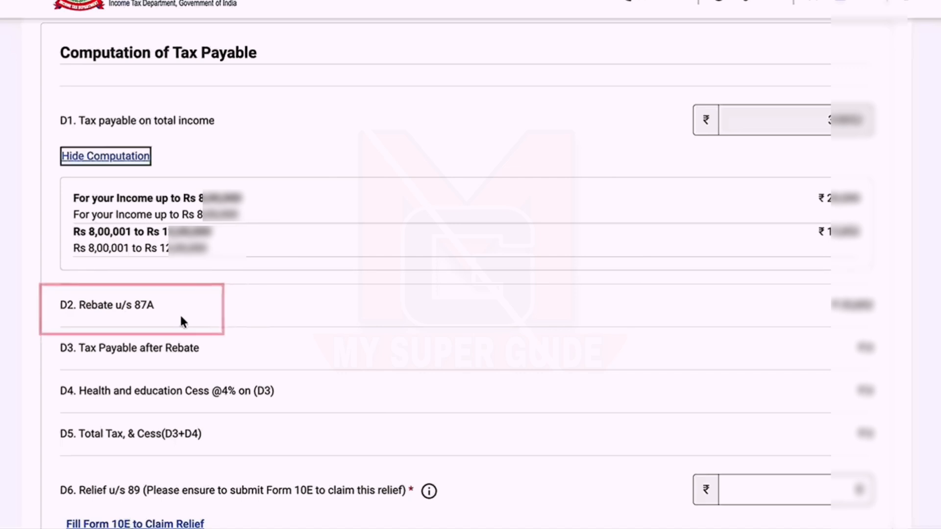
pyautogui.click(113, 314)
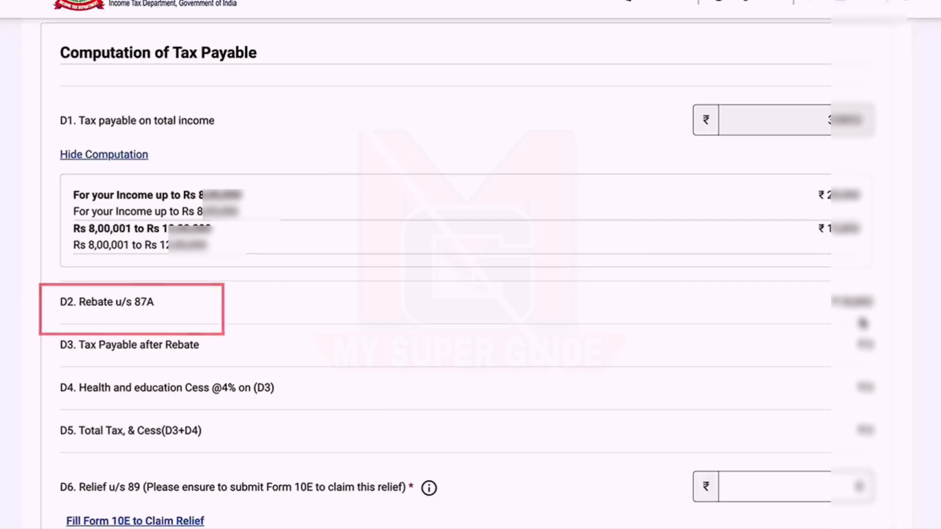
pyautogui.scroll(-3, 862, 323)
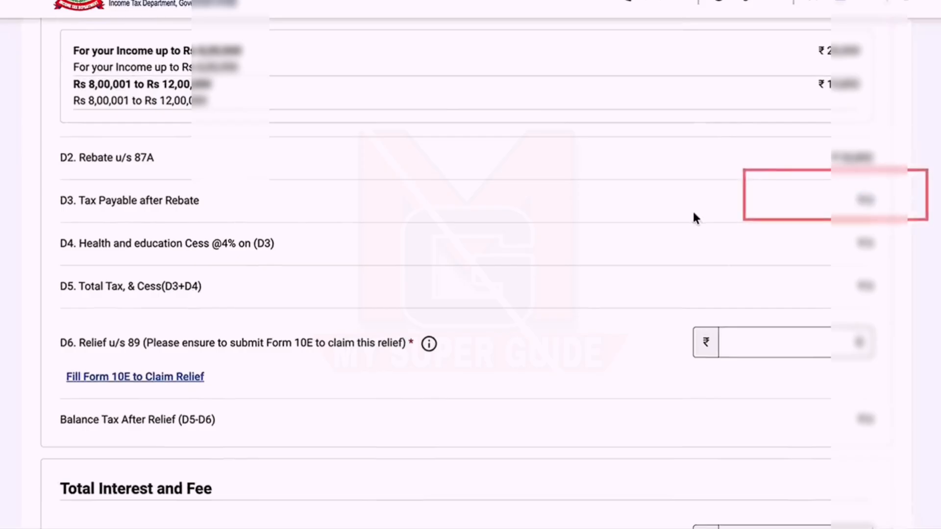
pyautogui.scroll(-10, 694, 214)
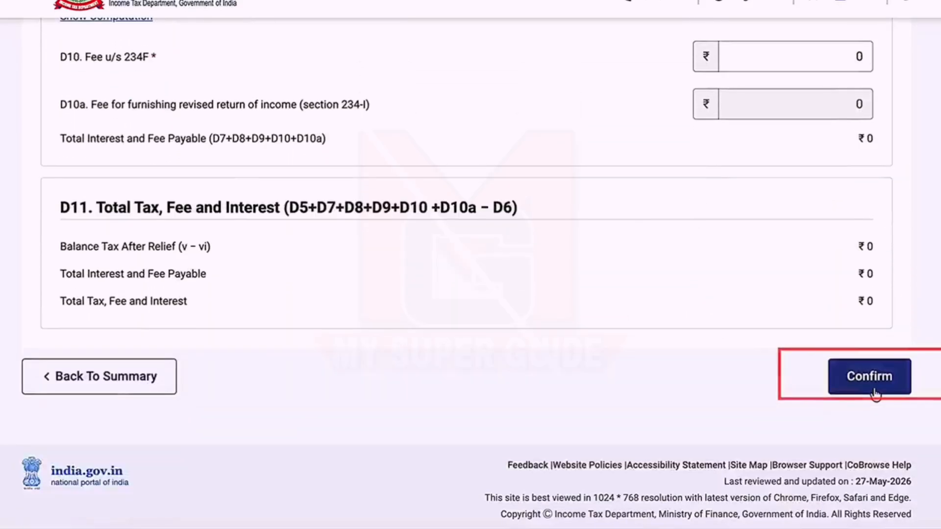
pyautogui.click(869, 433)
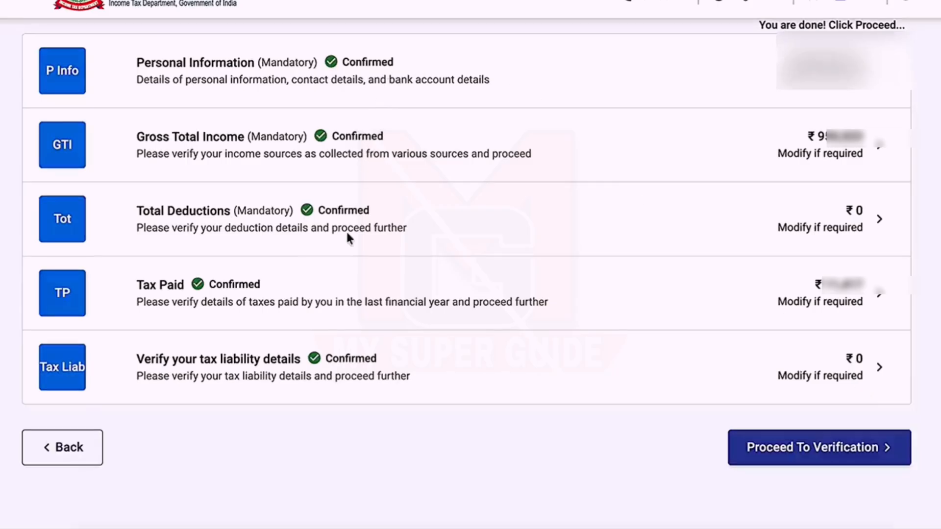
# Step: Proceed to verification, review the tax summary through the refund calculation, and continue to previewing and submitting the return
pyautogui.click(897, 465)
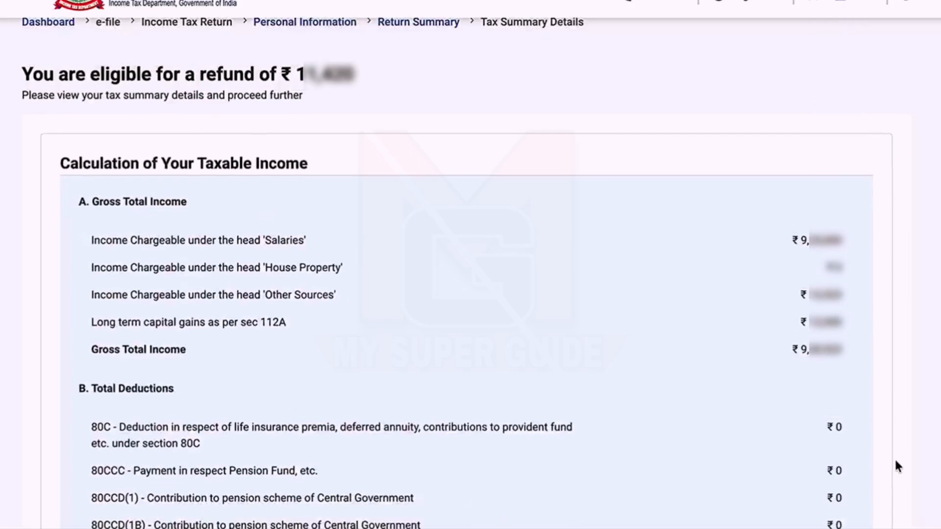
pyautogui.scroll(2, 451, 141)
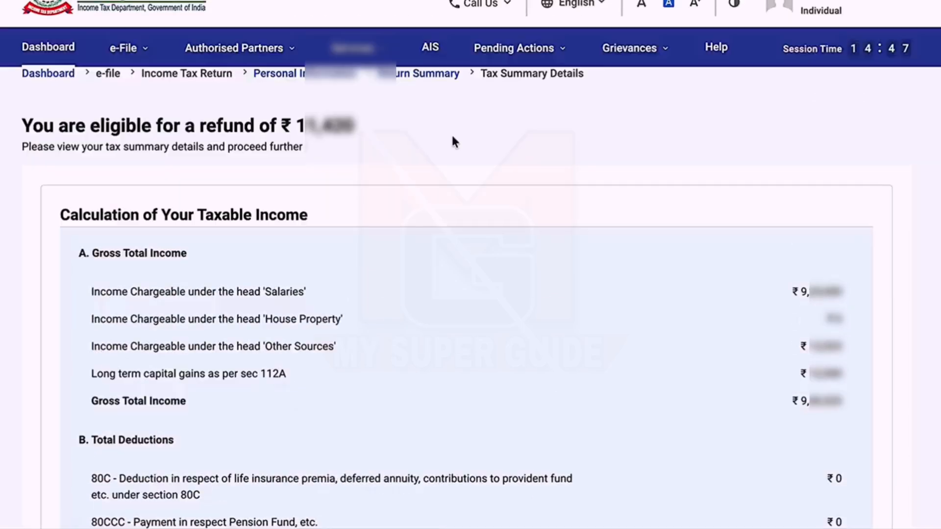
pyautogui.scroll(-15, 630, 346)
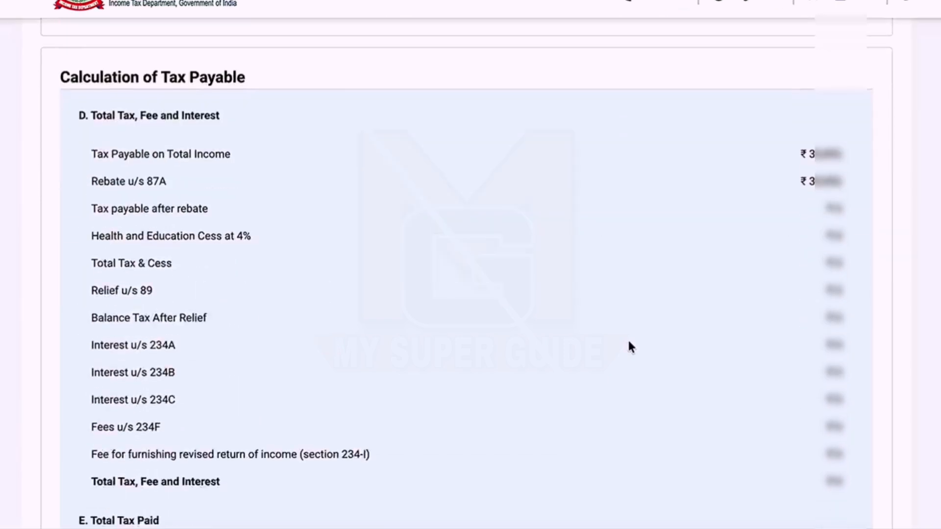
pyautogui.scroll(-9, 630, 347)
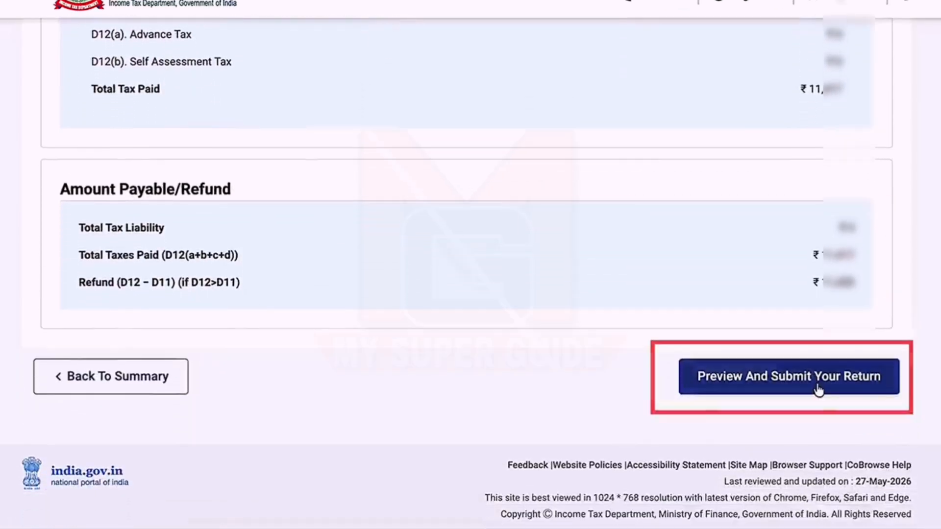
pyautogui.click(766, 382)
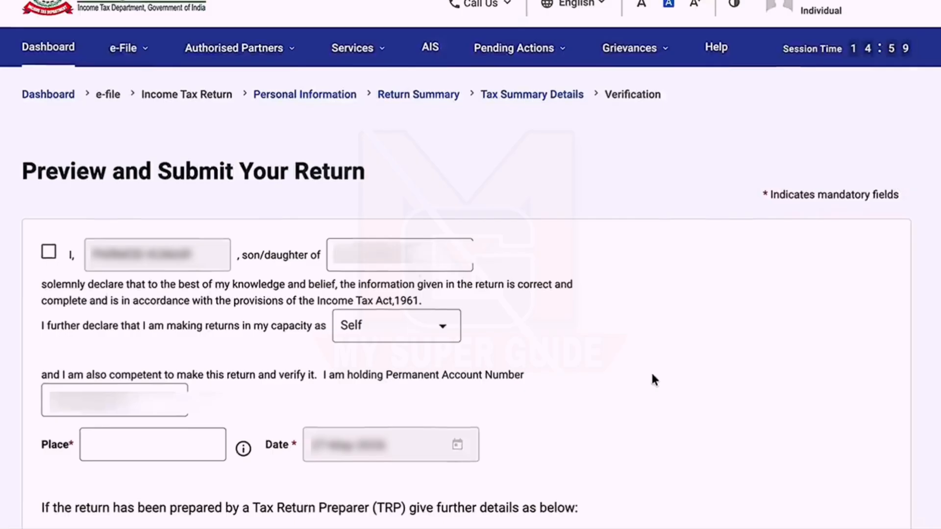
# Step: Accept the declaration on the return, fill in the place of filing, and proceed to validation
pyautogui.click(48, 251)
pyautogui.click(152, 444)
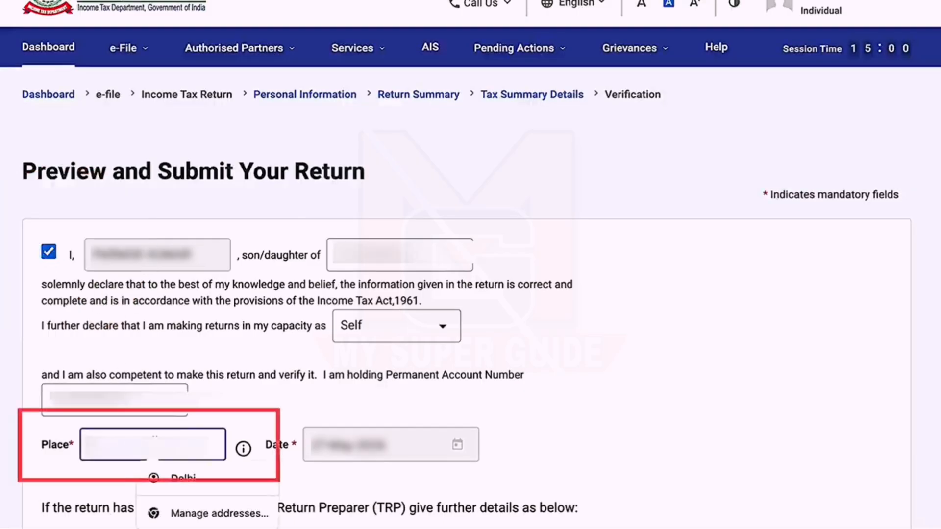
pyautogui.click(167, 478)
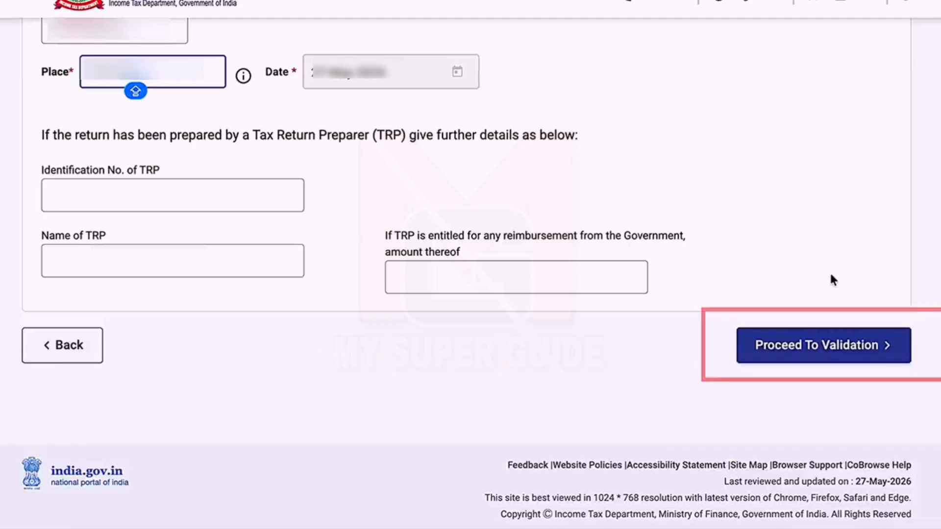
pyautogui.click(888, 342)
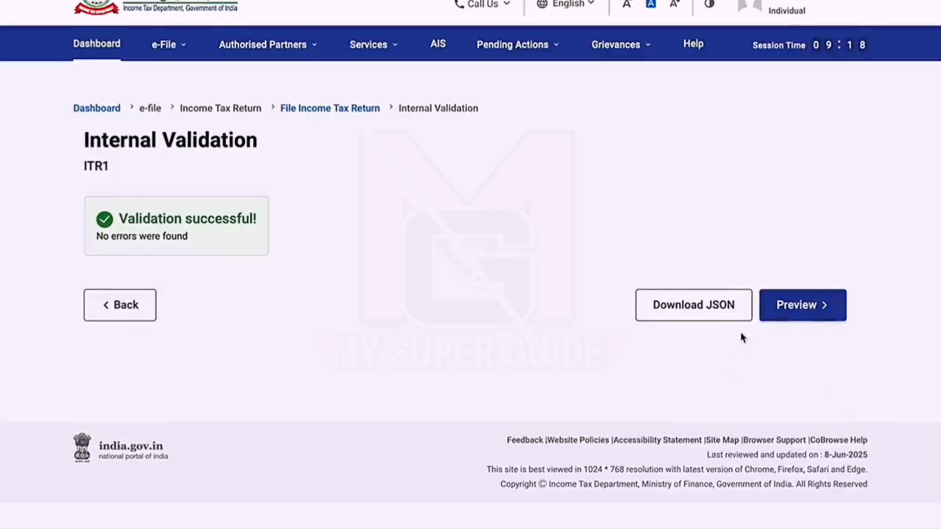
# Step: Open the preview of the validated return and review it from Personal Information to the end of the page
pyautogui.scroll(-1, 784, 314)
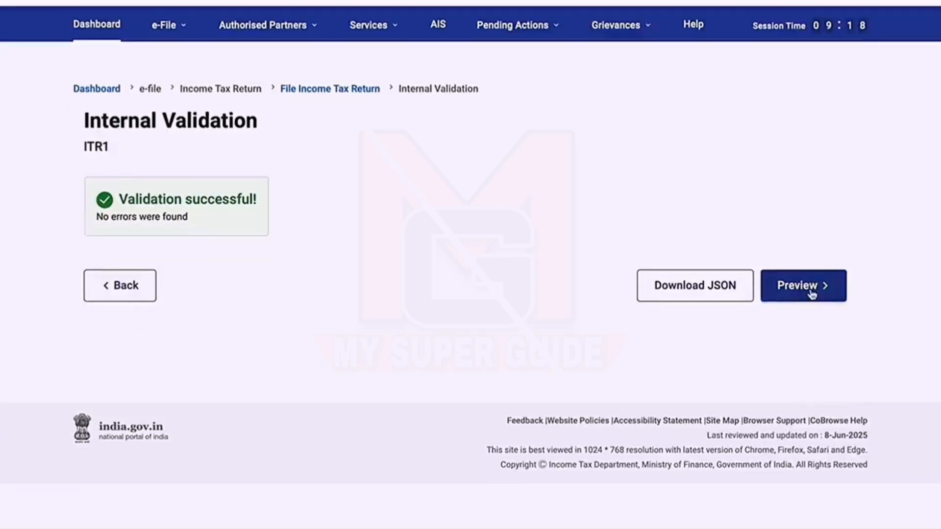
pyautogui.click(834, 299)
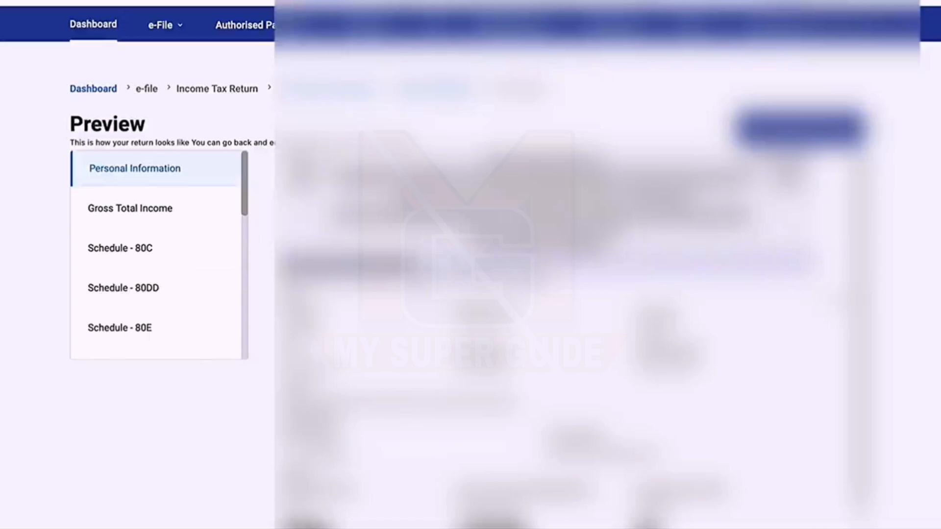
pyautogui.scroll(-4, 470, 294)
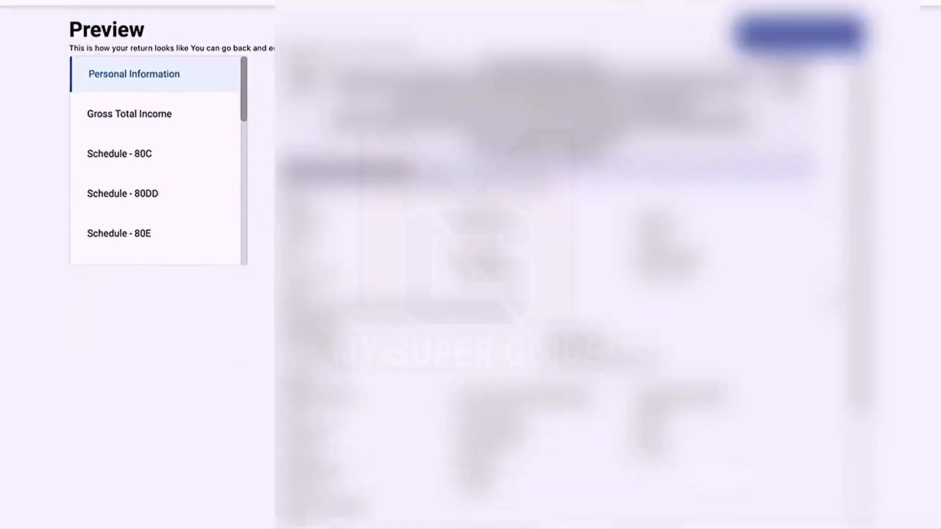
pyautogui.scroll(-5, 549, 265)
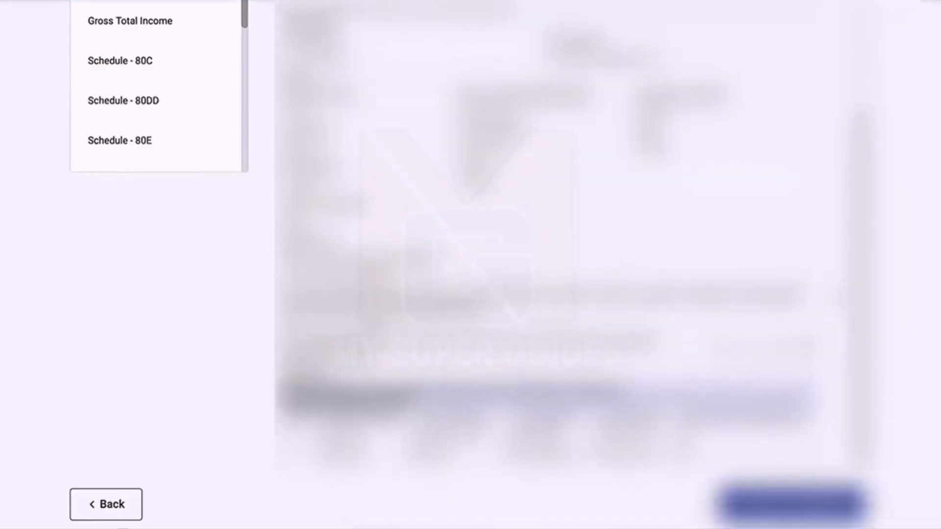
pyautogui.scroll(-2, 329, 446)
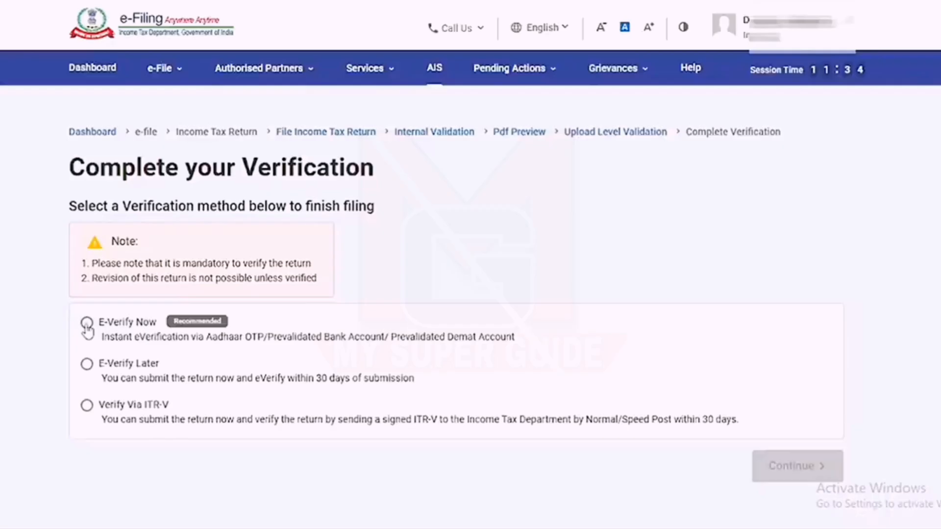
# Step: Choose E-Verify Now as the verification method to finish filing the return
pyautogui.click(87, 323)
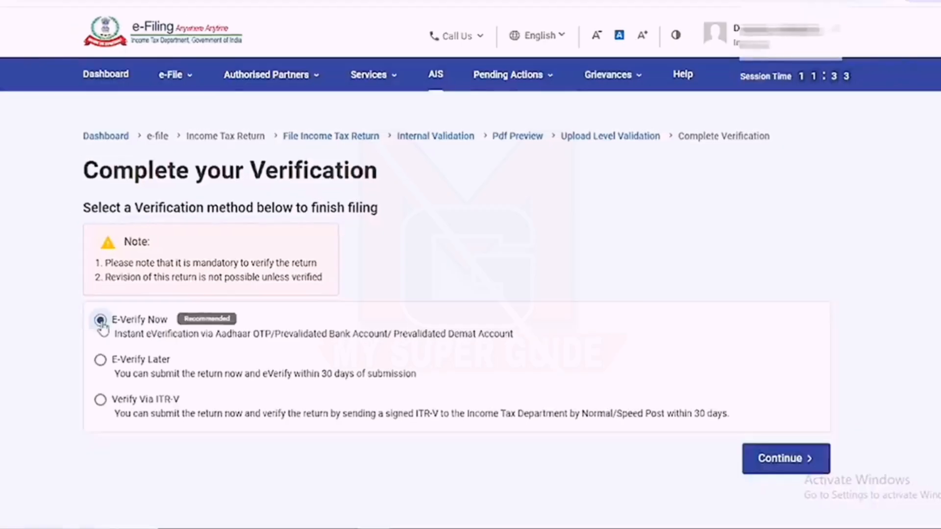